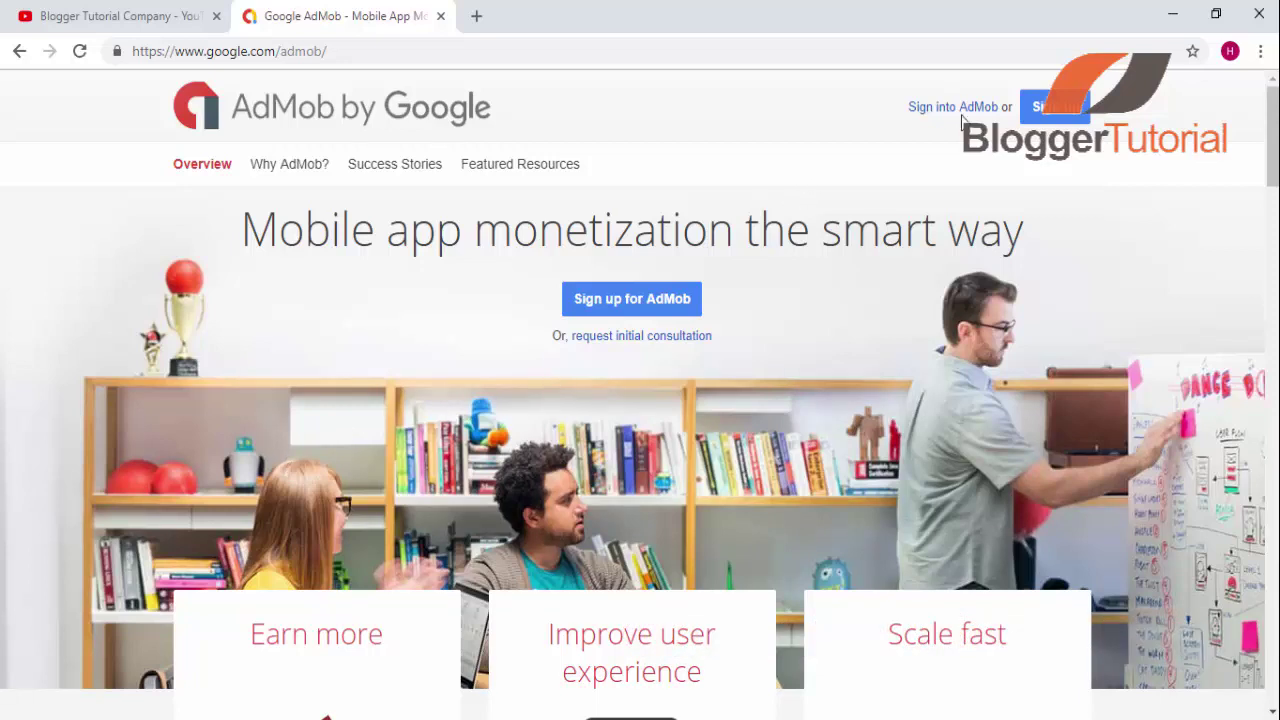
# - Start the AdMob signup and sign in again with the Google account password
pyautogui.click(1077, 119)
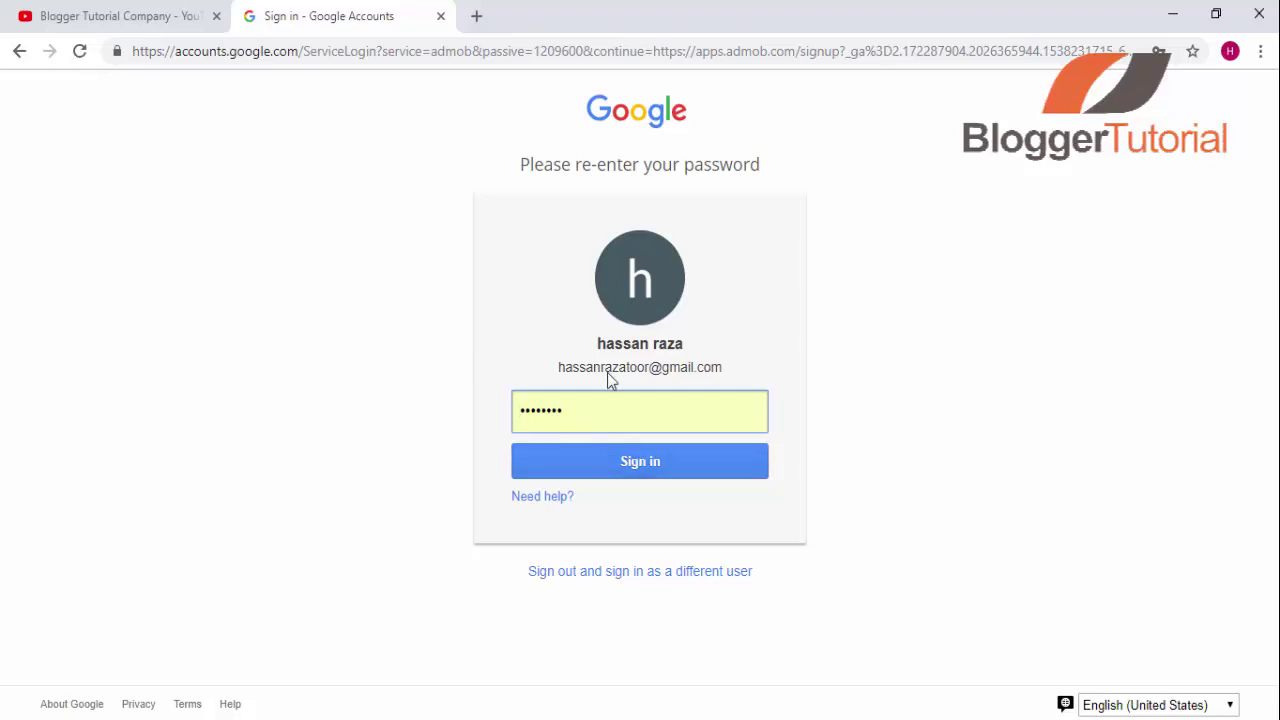
pyautogui.click(635, 462)
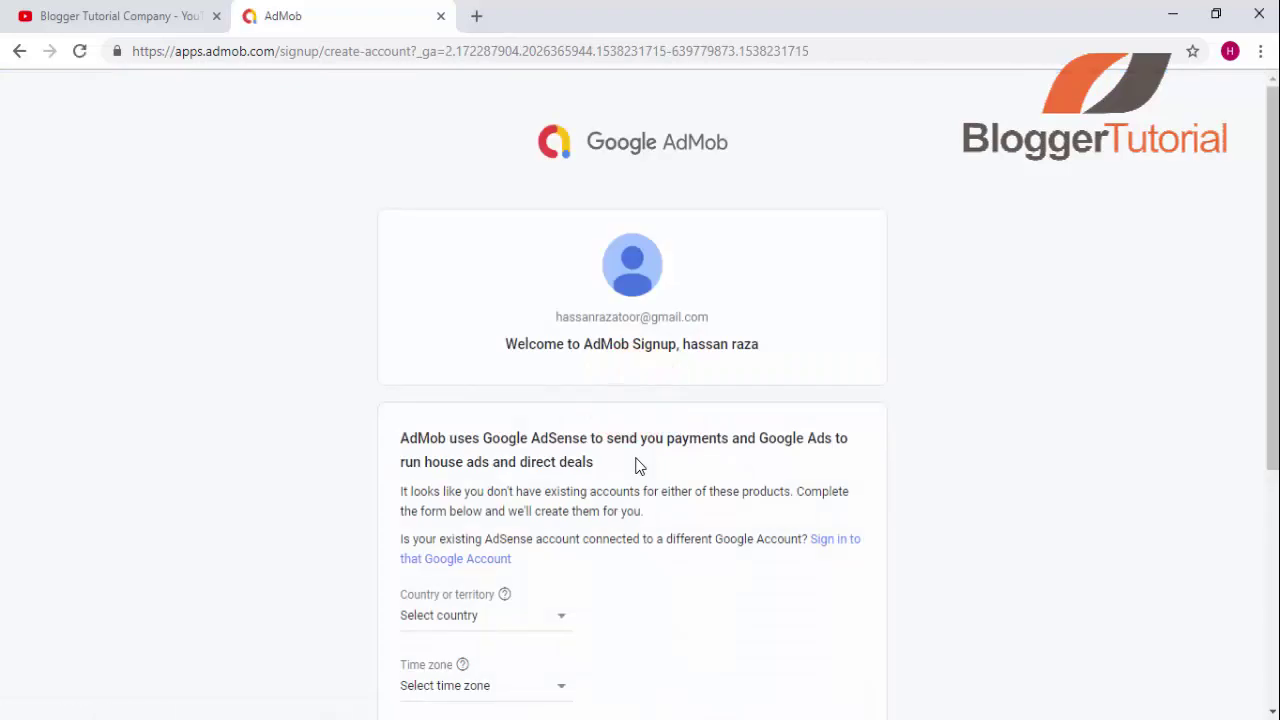
# - Set the country to Pakistan and the time zone to (UTC+05:00) Karachi
pyautogui.scroll(-2, 640, 467)
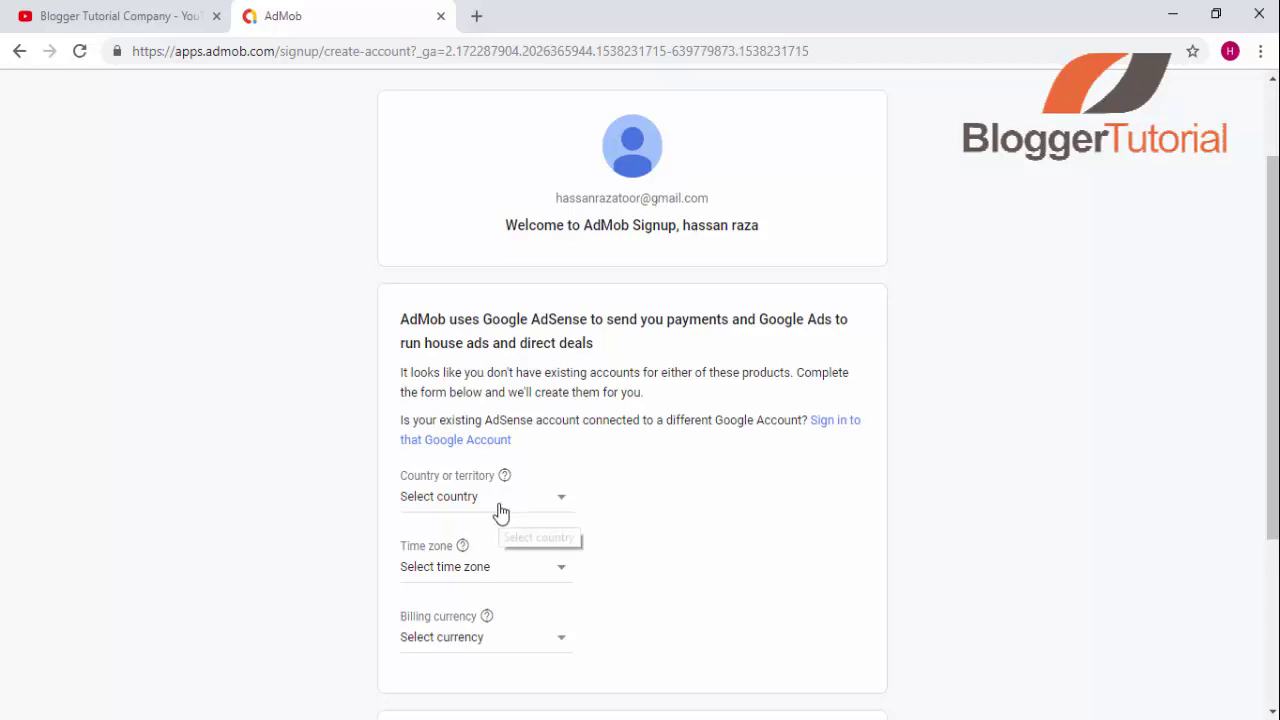
pyautogui.scroll(-2, 501, 512)
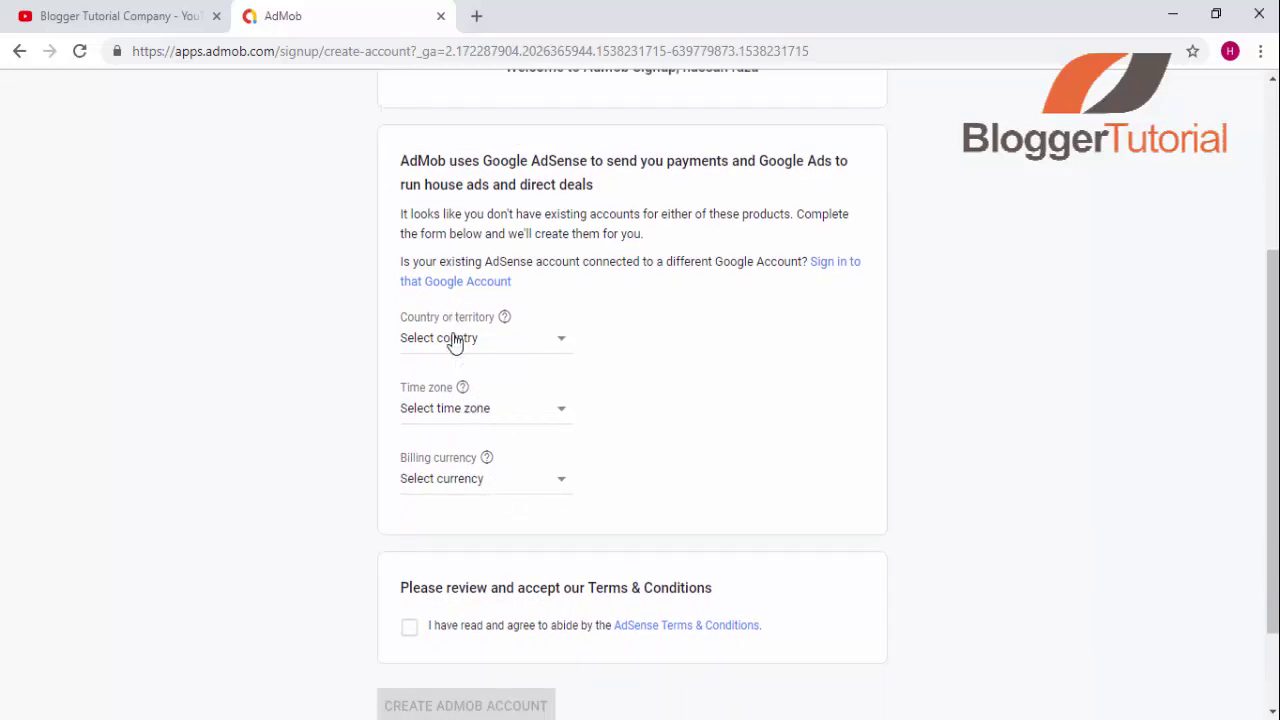
pyautogui.click(452, 339)
pyautogui.press('p')
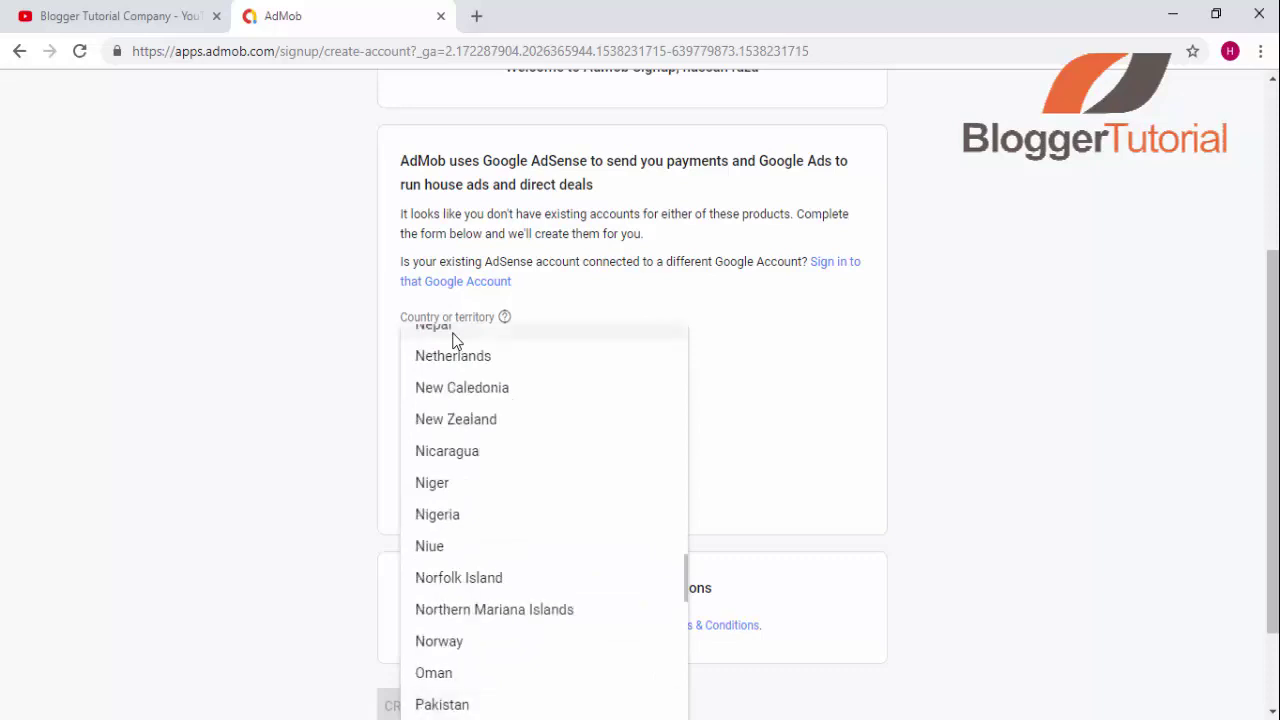
pyautogui.press('Down')
pyautogui.press('Down')
pyautogui.press('Down')
pyautogui.press('Down')
pyautogui.press('Down')
pyautogui.press('Down')
pyautogui.press('Down')
pyautogui.press('Down')
pyautogui.press('Down')
pyautogui.press('Down')
pyautogui.press('Down')
pyautogui.press('Down')
pyautogui.press('Down')
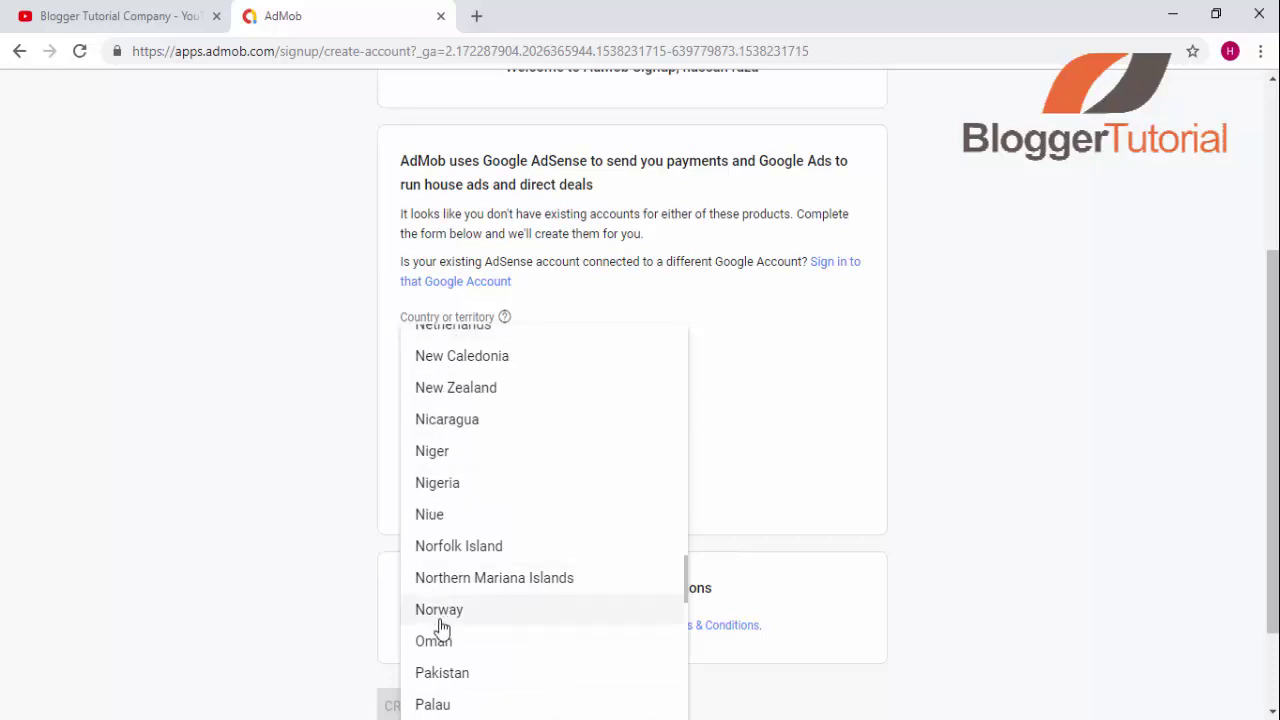
pyautogui.click(457, 675)
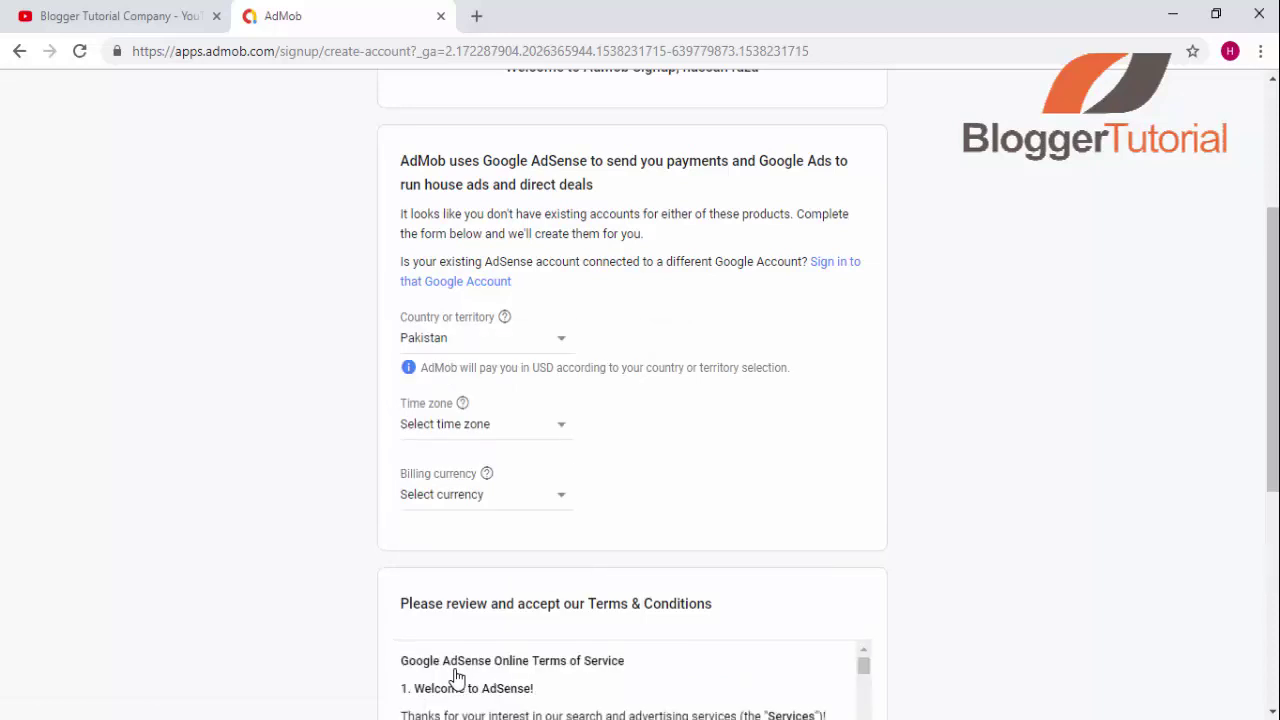
pyautogui.click(449, 435)
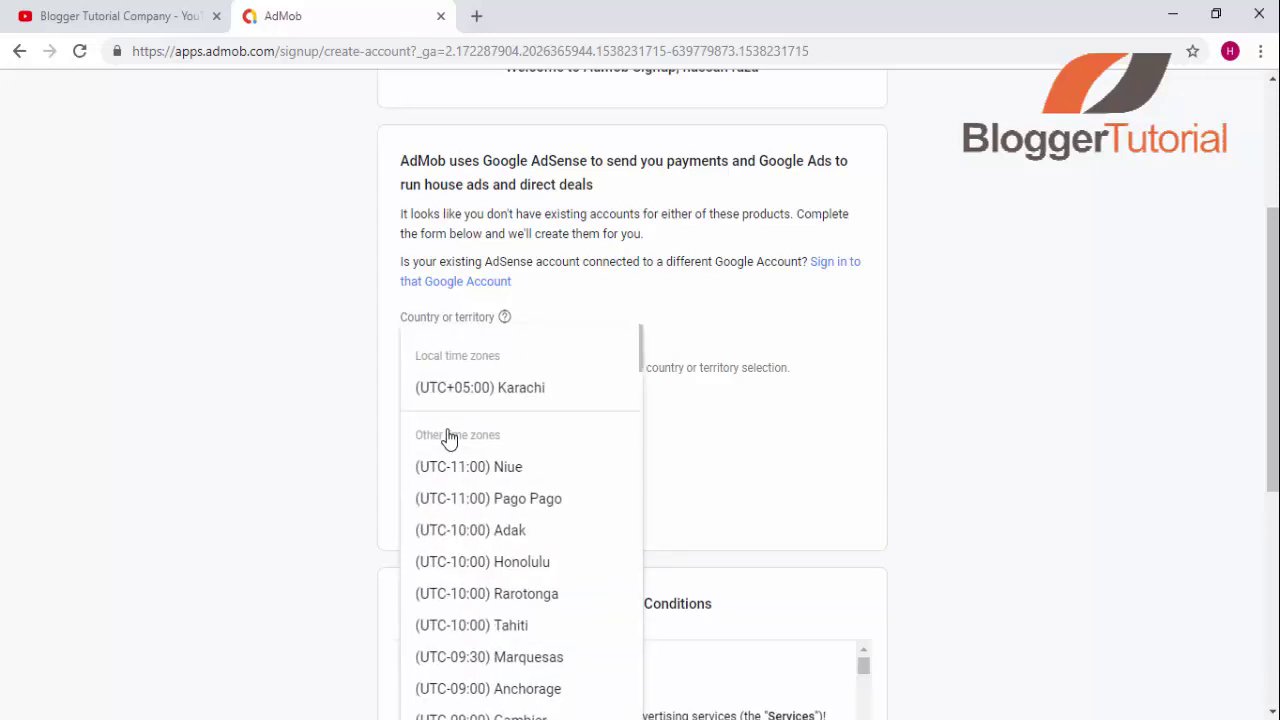
pyautogui.click(494, 389)
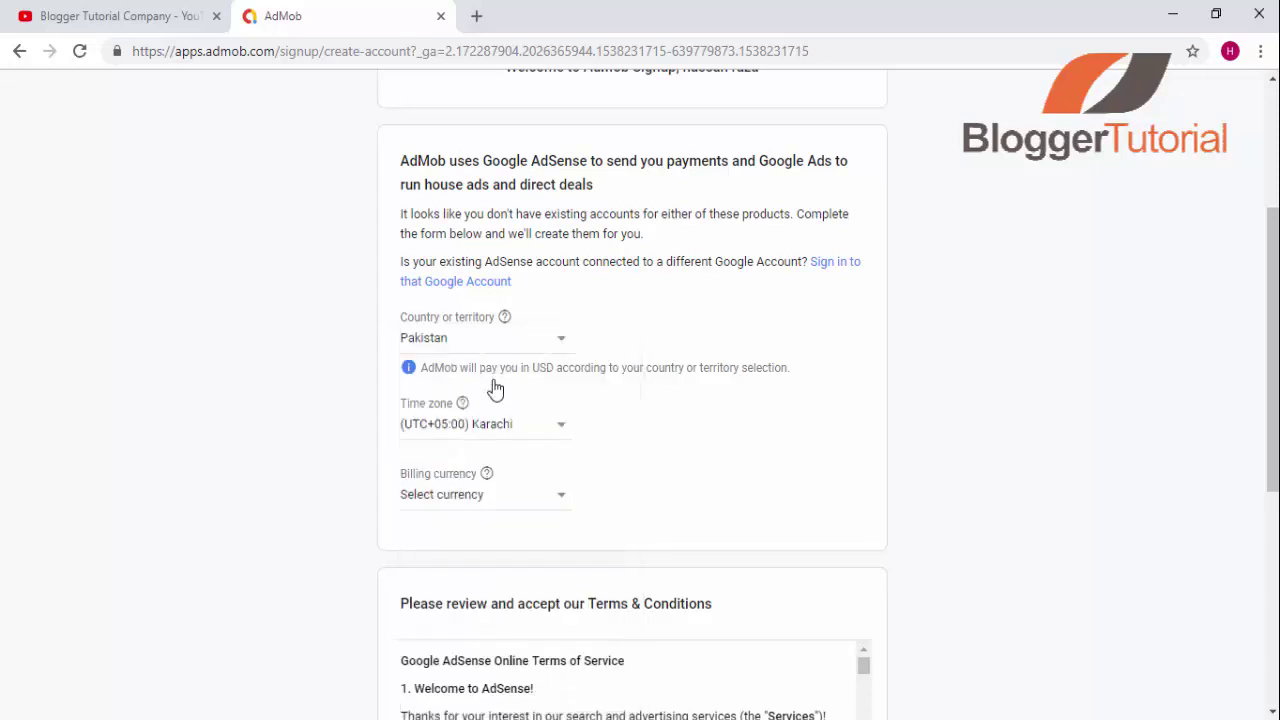
# - Set the billing currency to Pakistani Rupee (PKR), replacing the initially chosen US Dollar
pyautogui.click(493, 500)
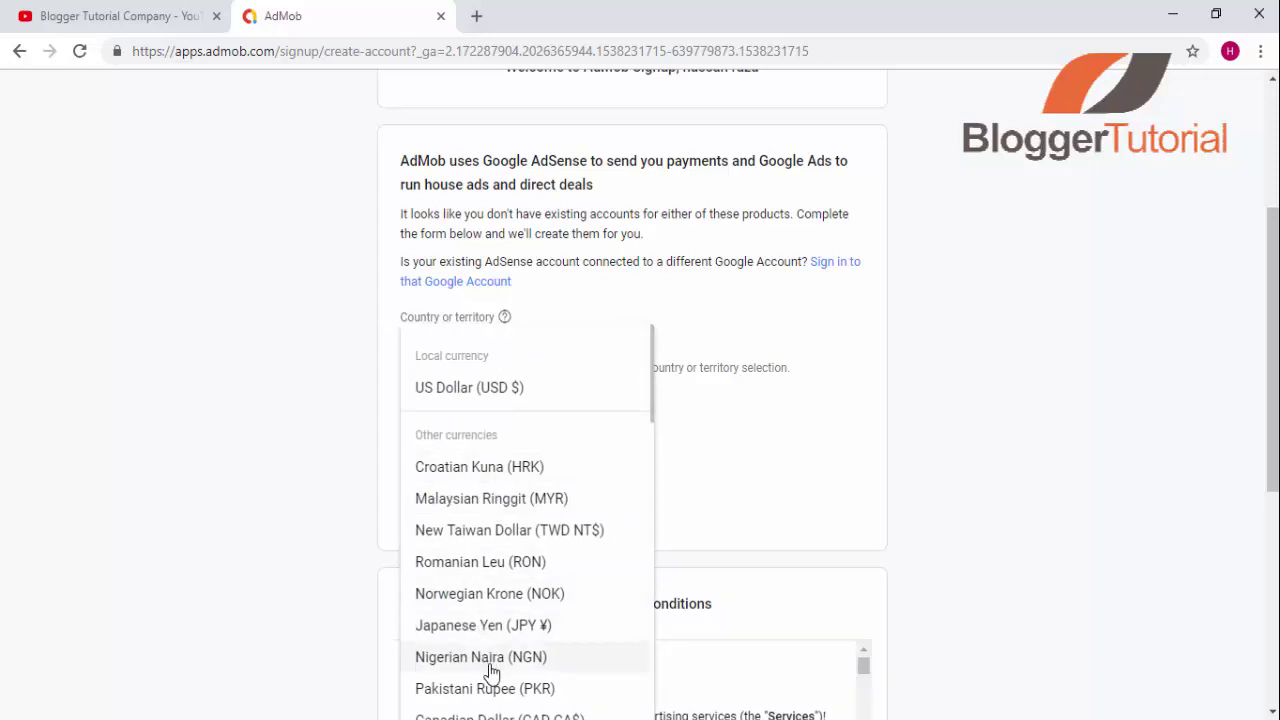
pyautogui.click(425, 405)
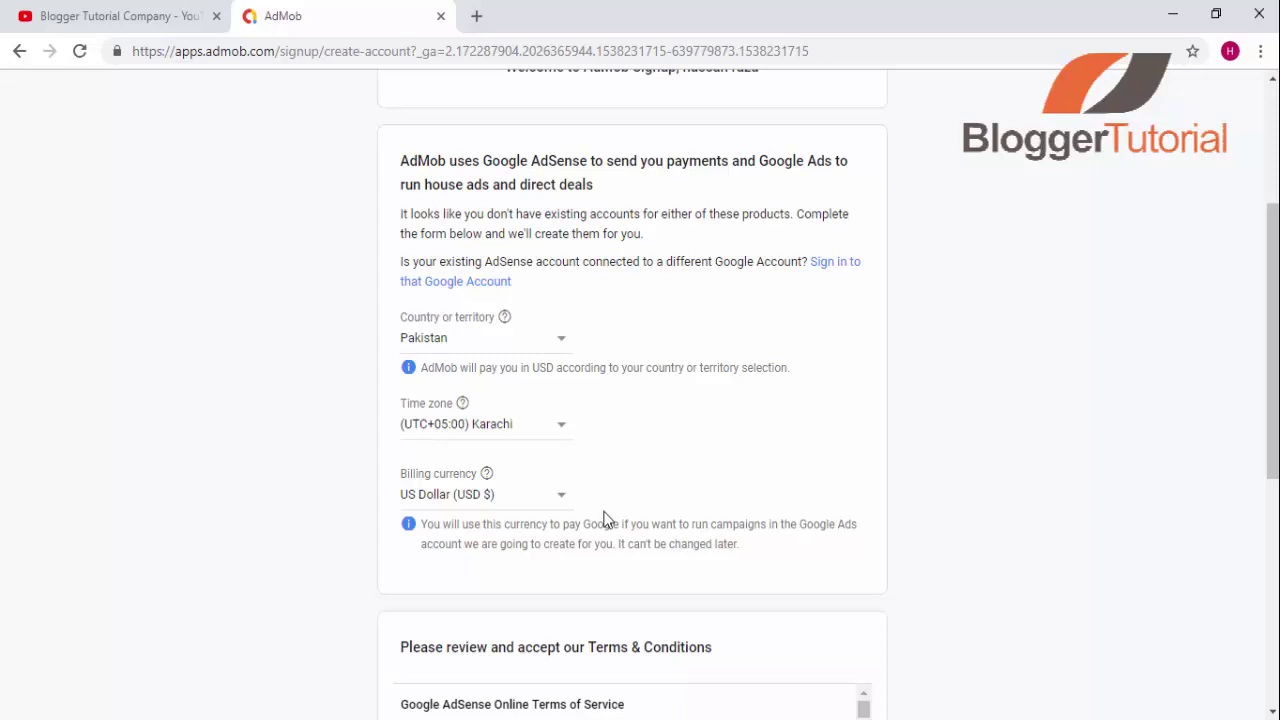
pyautogui.scroll(-1, 605, 518)
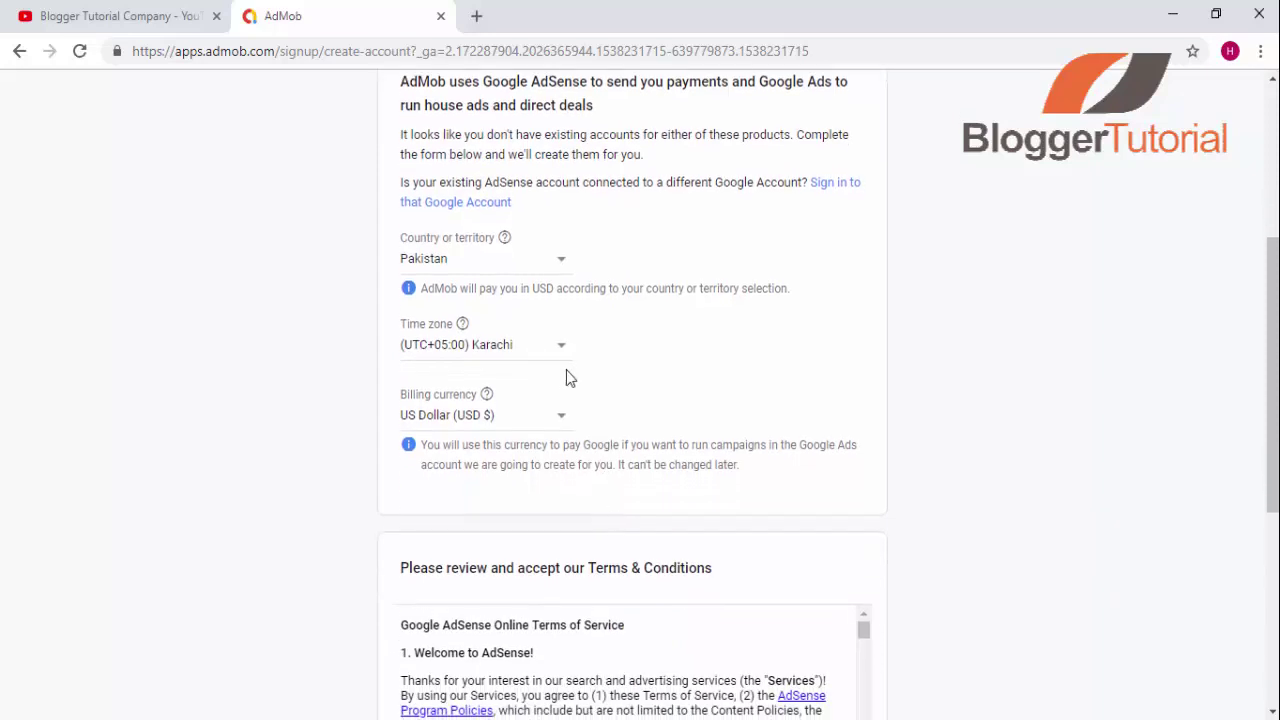
pyautogui.click(503, 424)
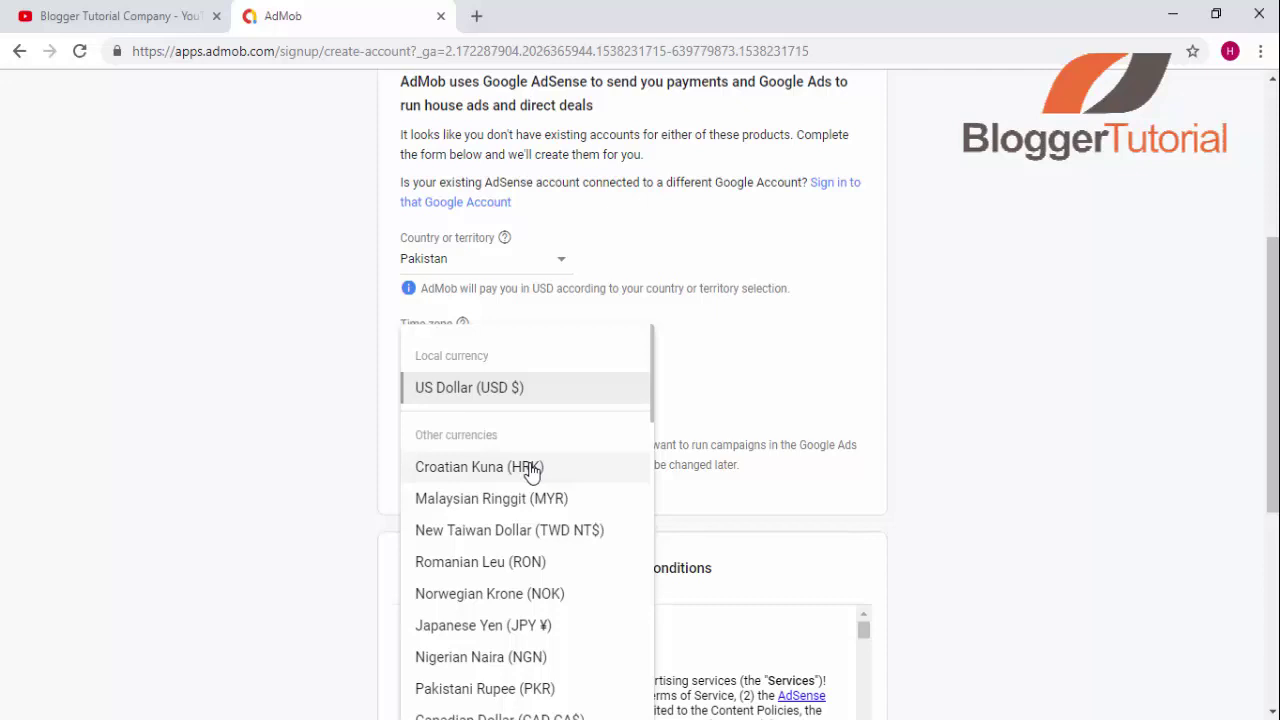
pyautogui.click(463, 689)
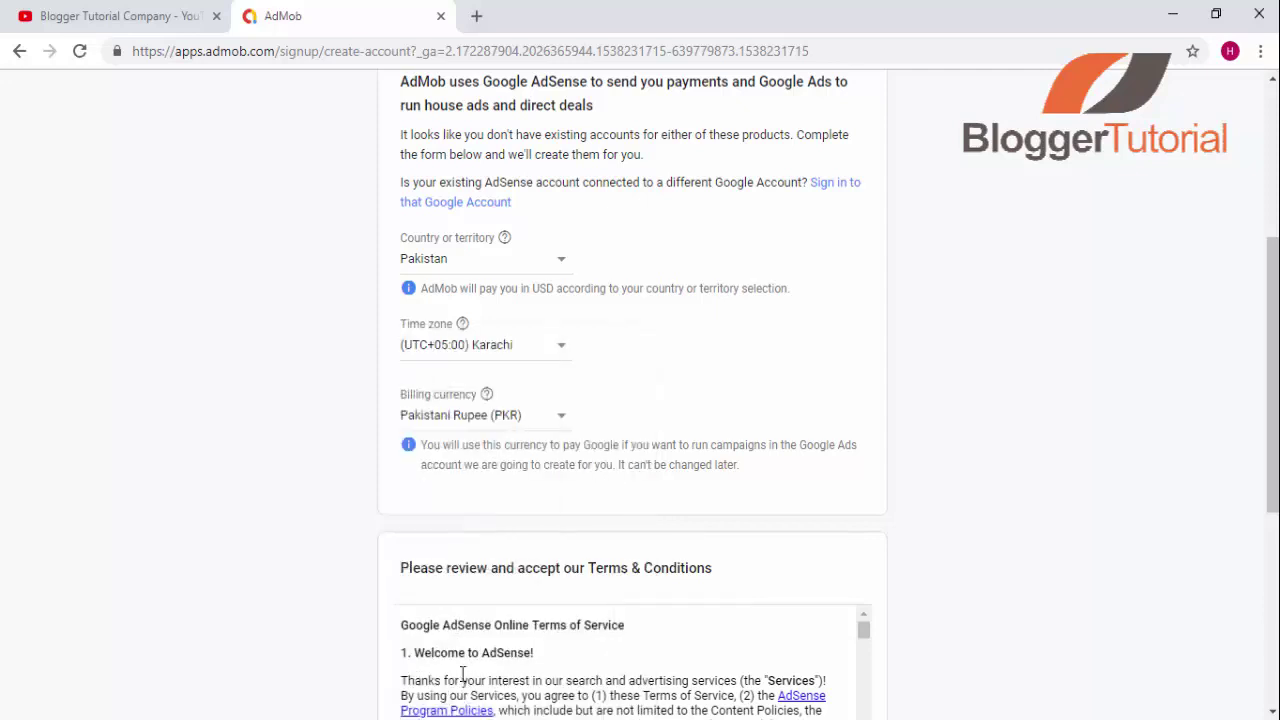
pyautogui.scroll(-4, 598, 576)
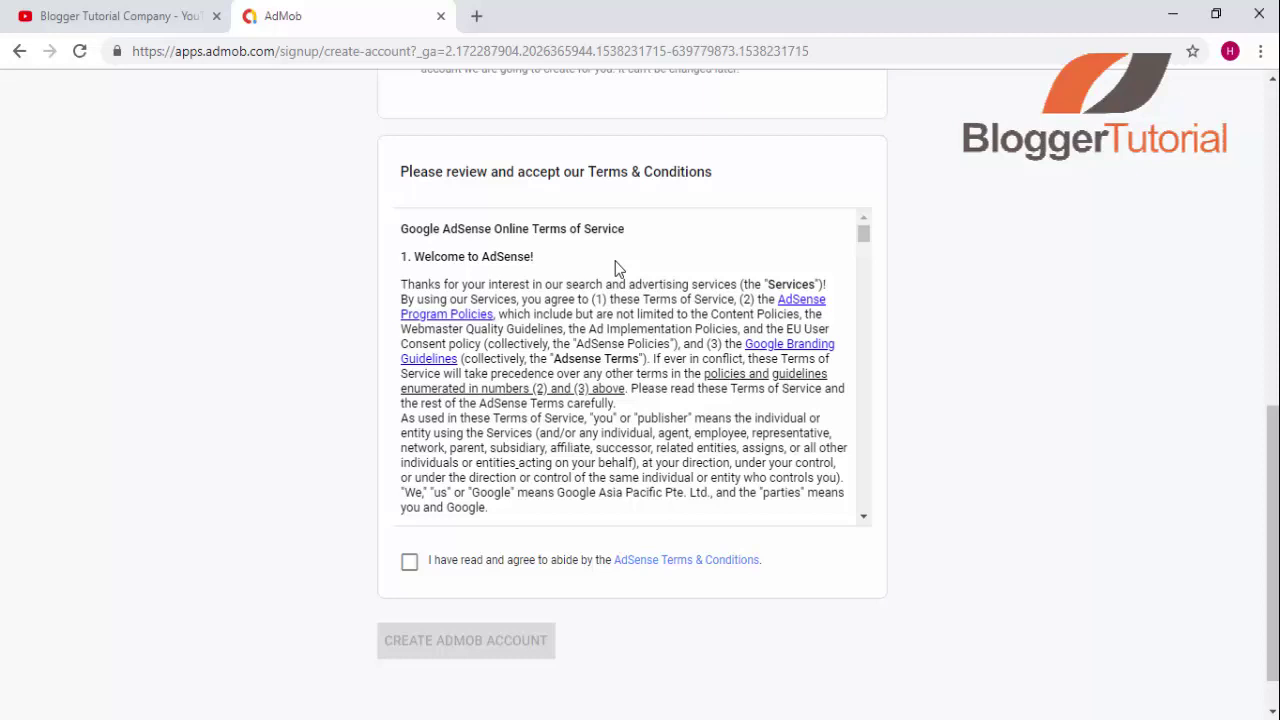
pyautogui.scroll(-3, 615, 261)
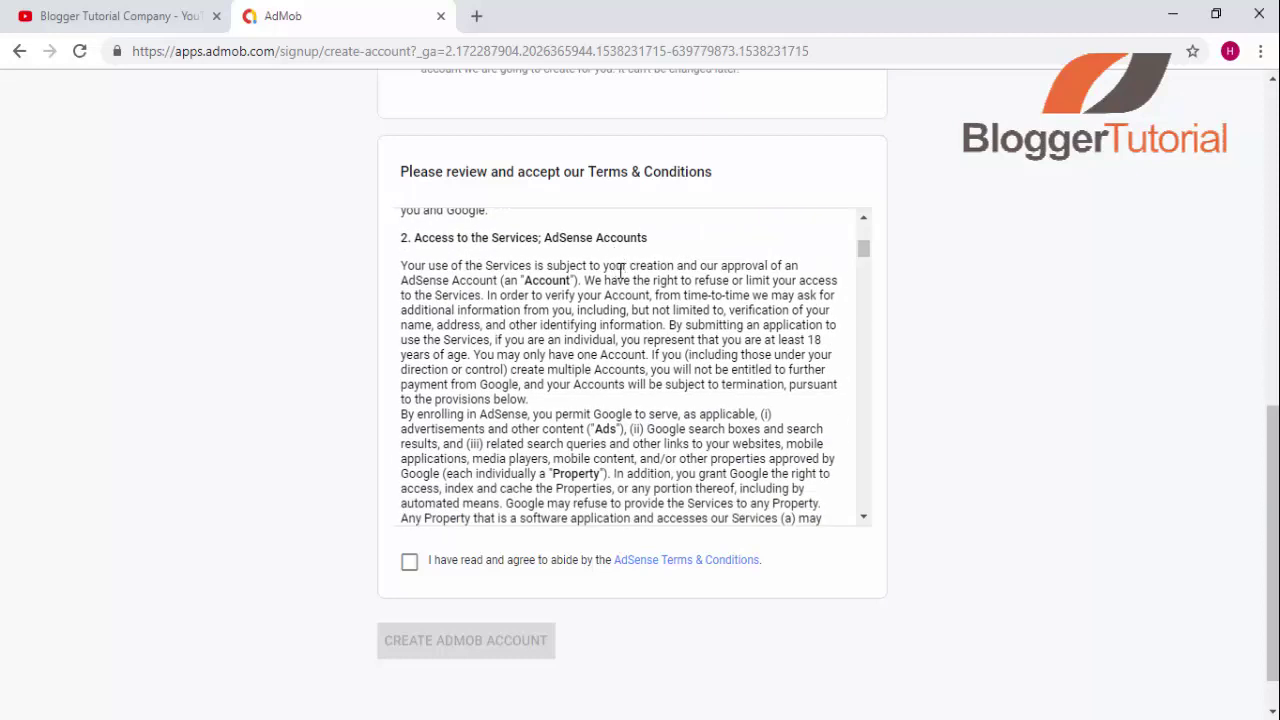
pyautogui.scroll(-6, 628, 264)
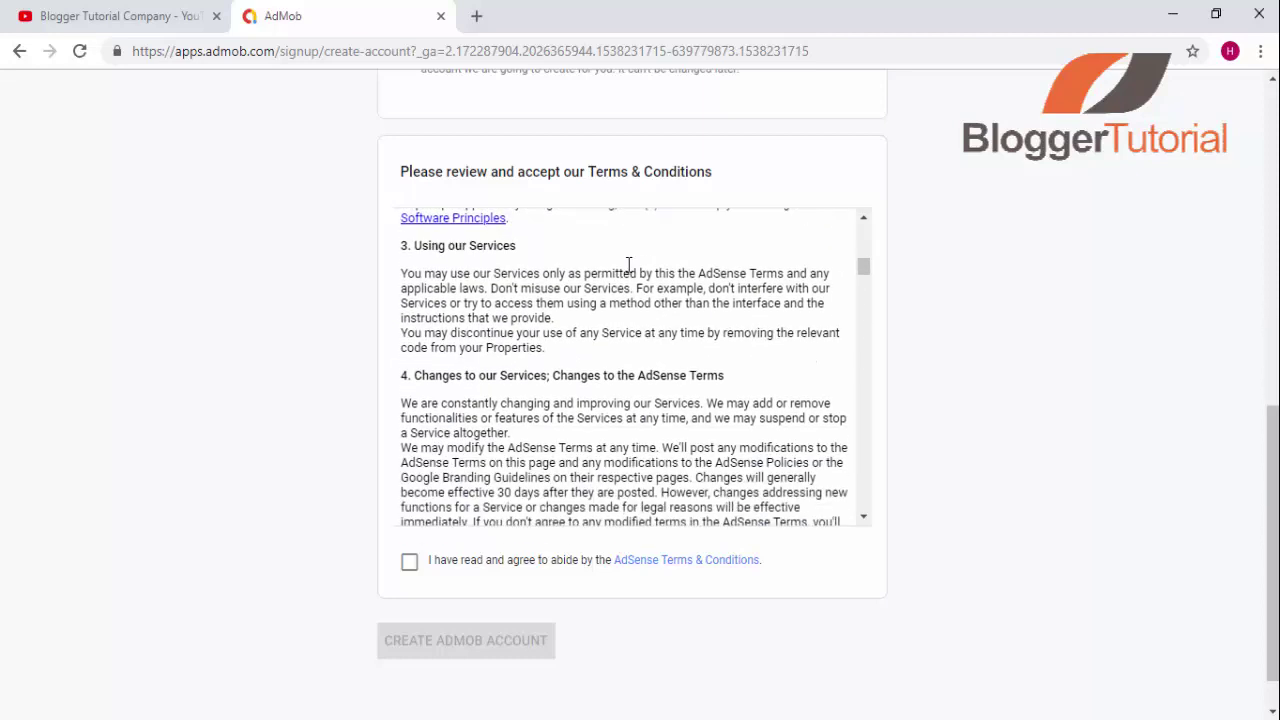
pyautogui.scroll(-8, 628, 264)
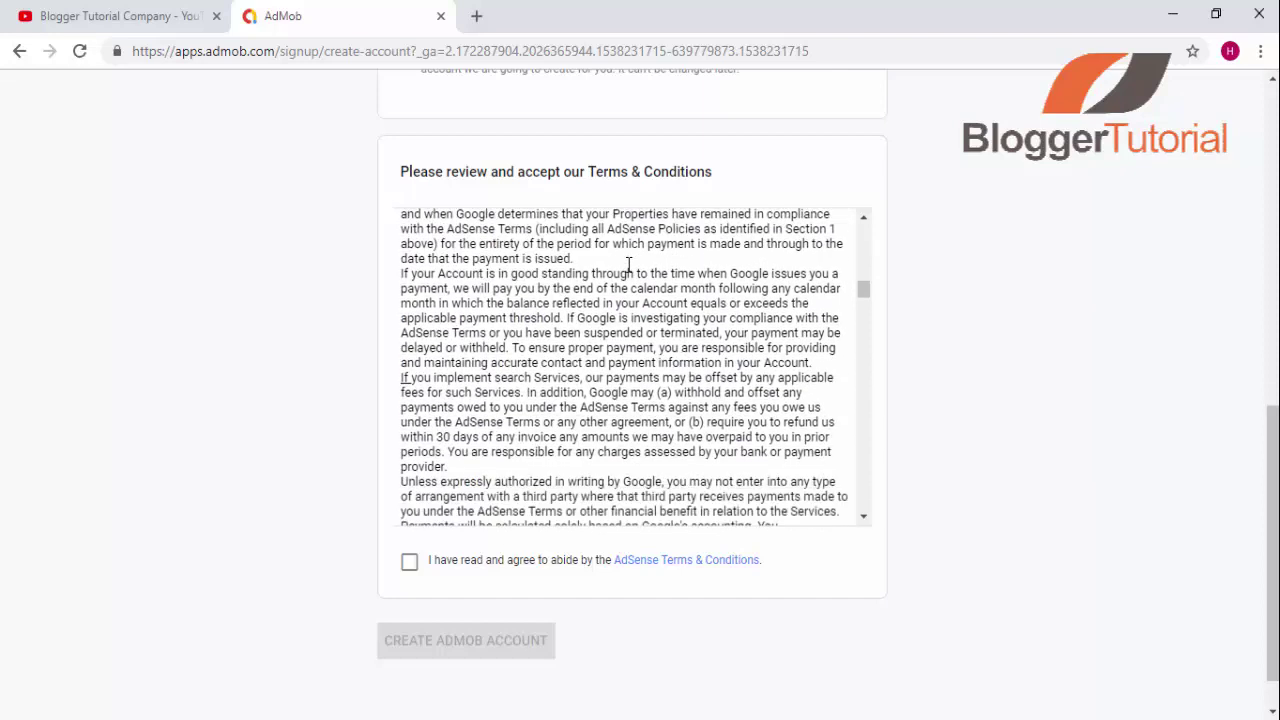
pyautogui.scroll(-8, 628, 264)
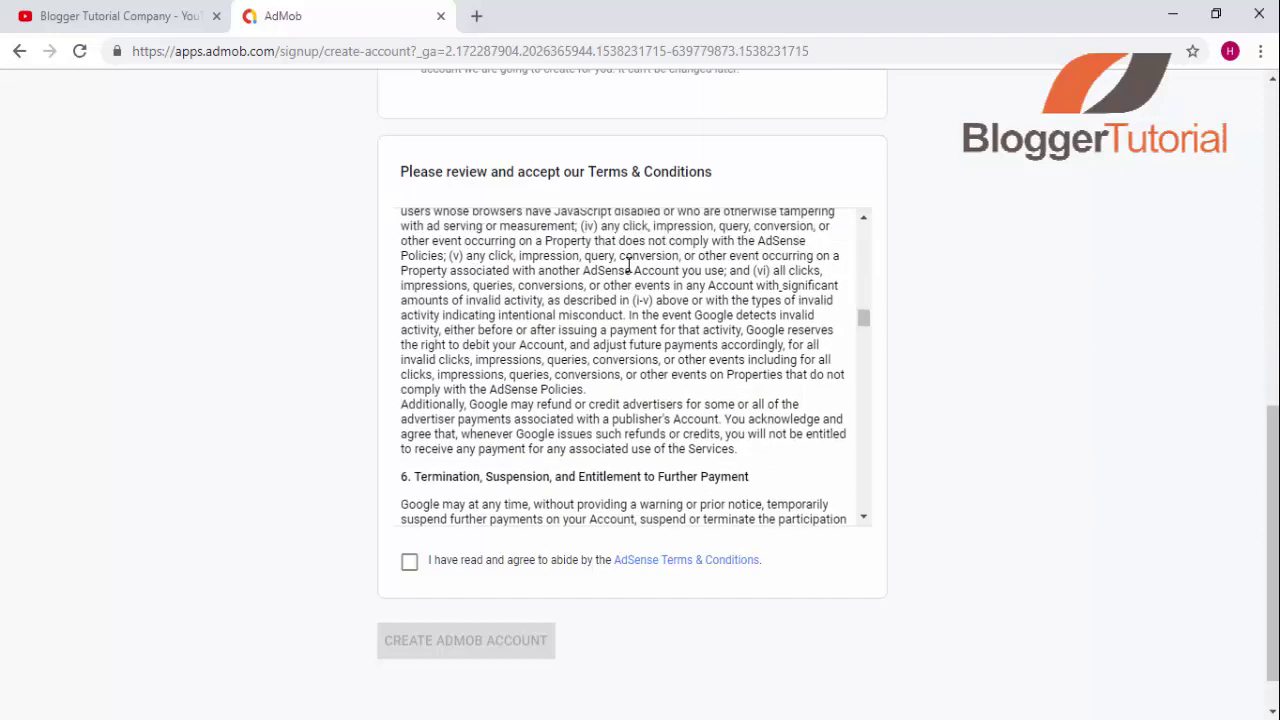
pyautogui.scroll(-8, 628, 264)
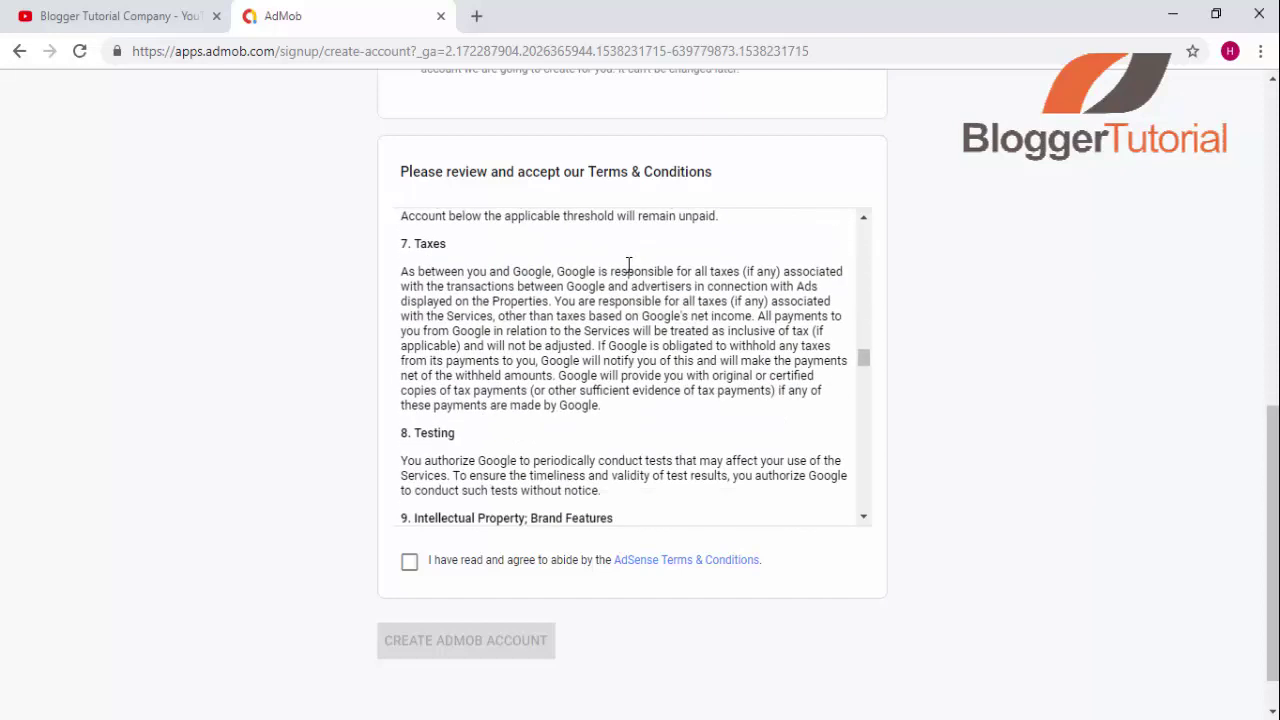
pyautogui.scroll(-8, 628, 264)
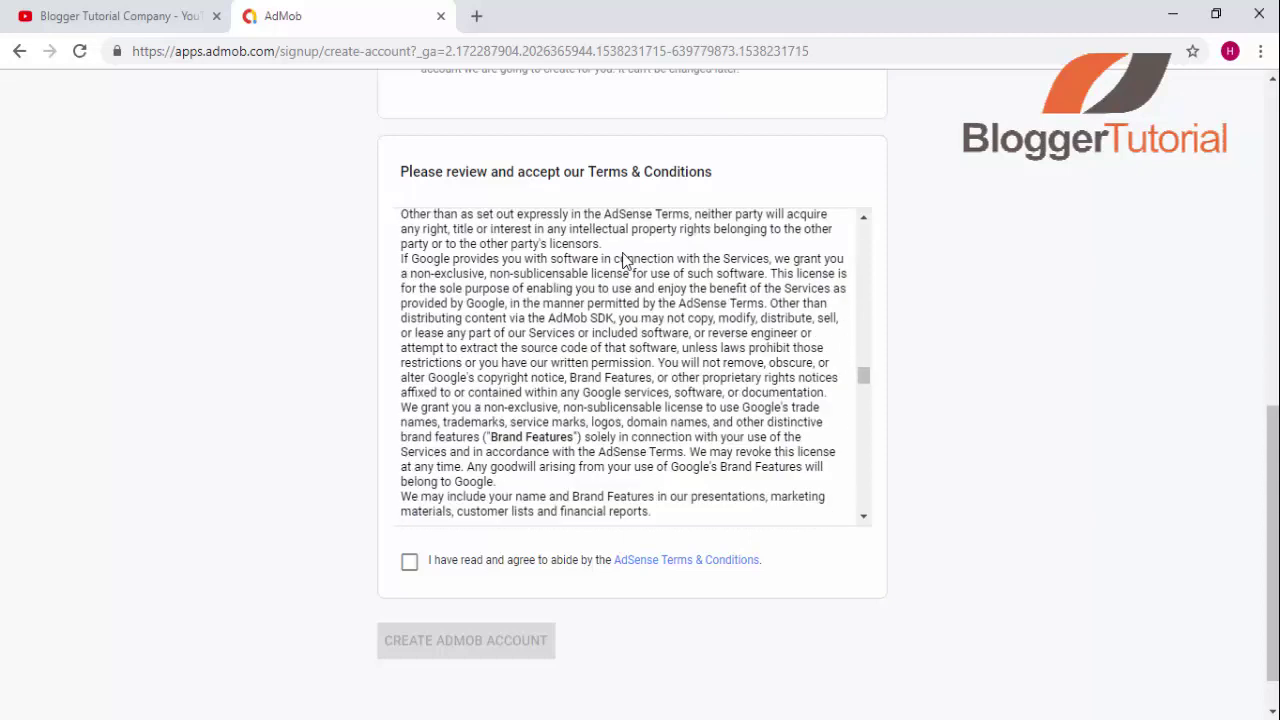
pyautogui.scroll(-3, 624, 253)
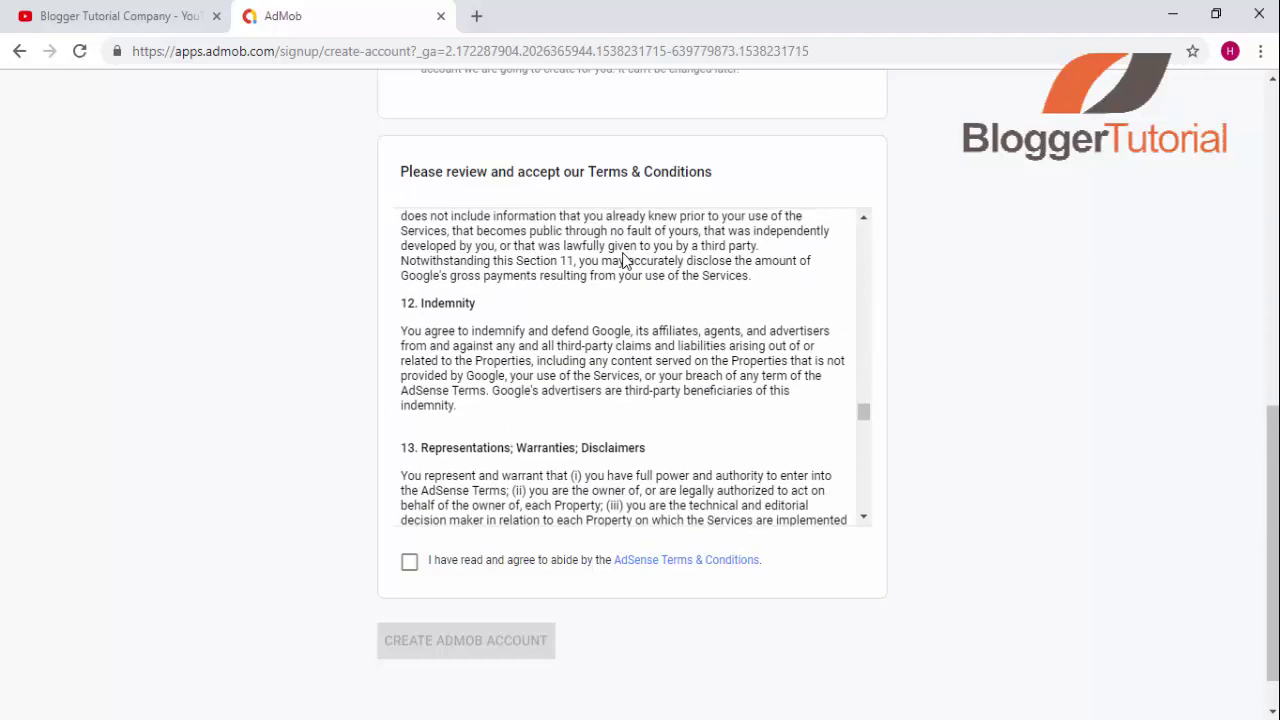
pyautogui.scroll(-2, 624, 253)
pyautogui.scroll(-5, 624, 250)
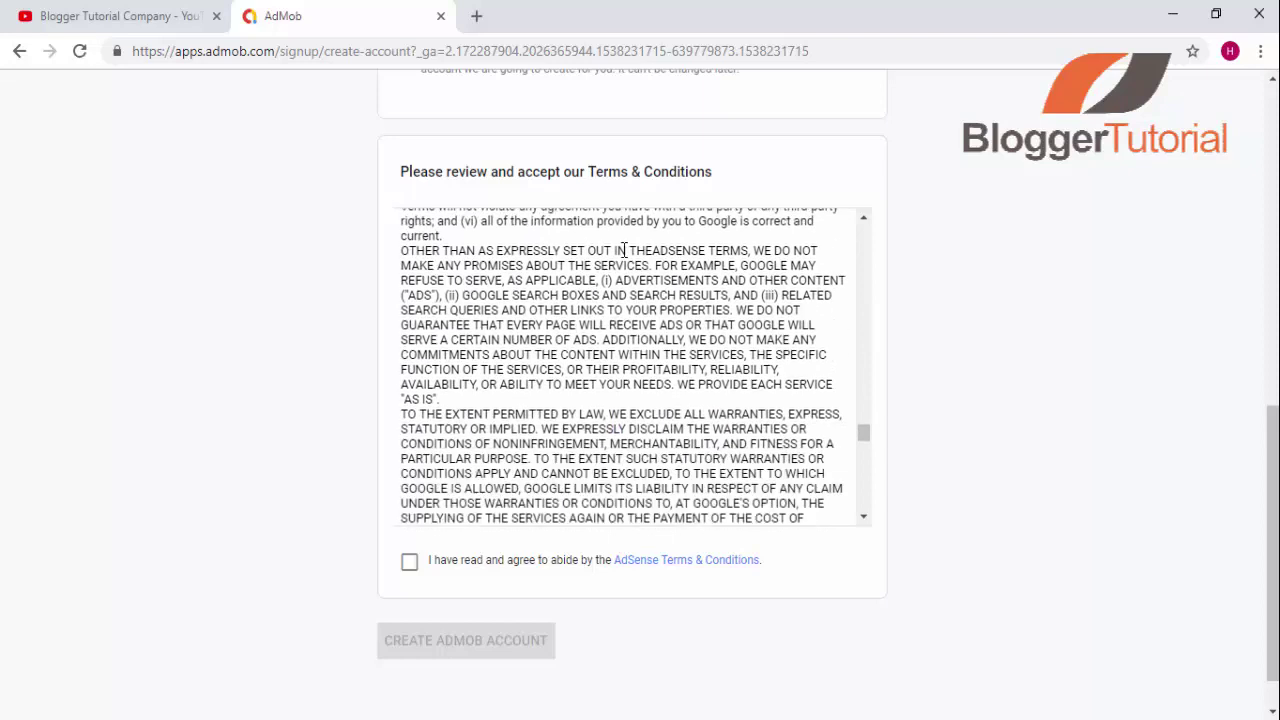
pyautogui.scroll(-8, 624, 250)
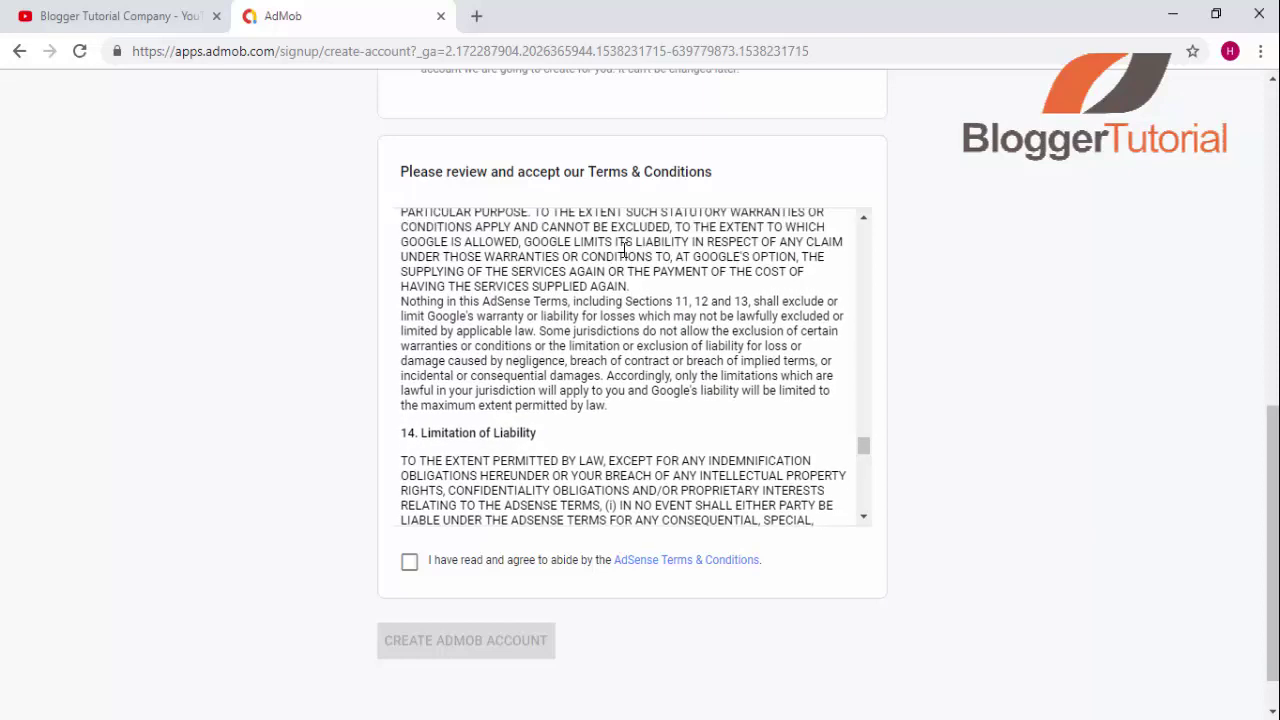
pyautogui.scroll(-10, 624, 250)
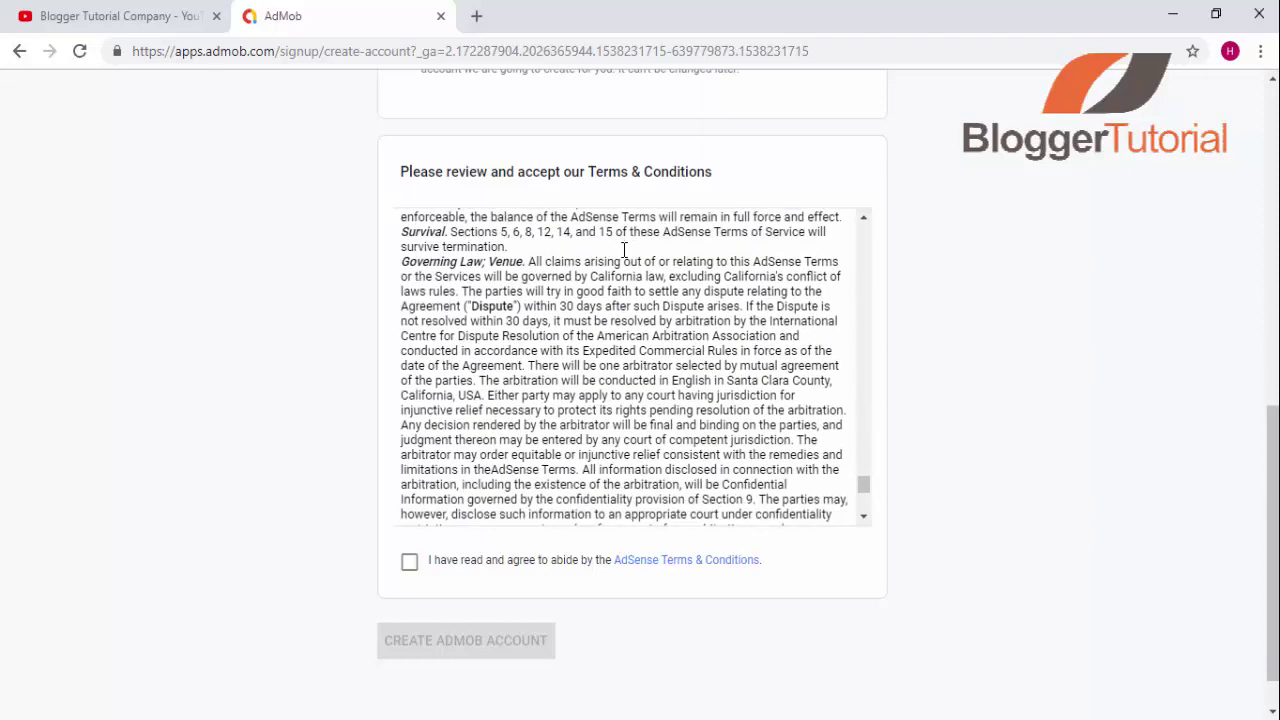
pyautogui.scroll(-1, 624, 250)
pyautogui.scroll(-1, 624, 250)
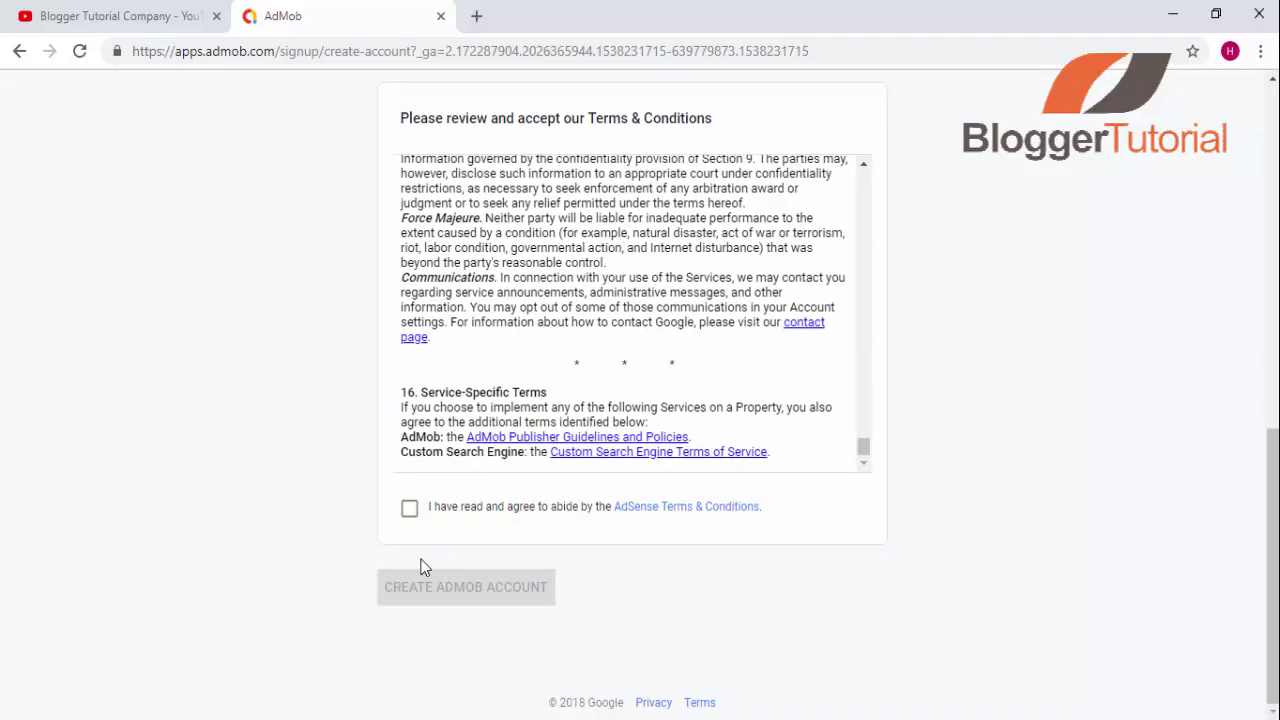
# - Agree to the AdSense Terms & Conditions and create the AdMob account
pyautogui.click(409, 510)
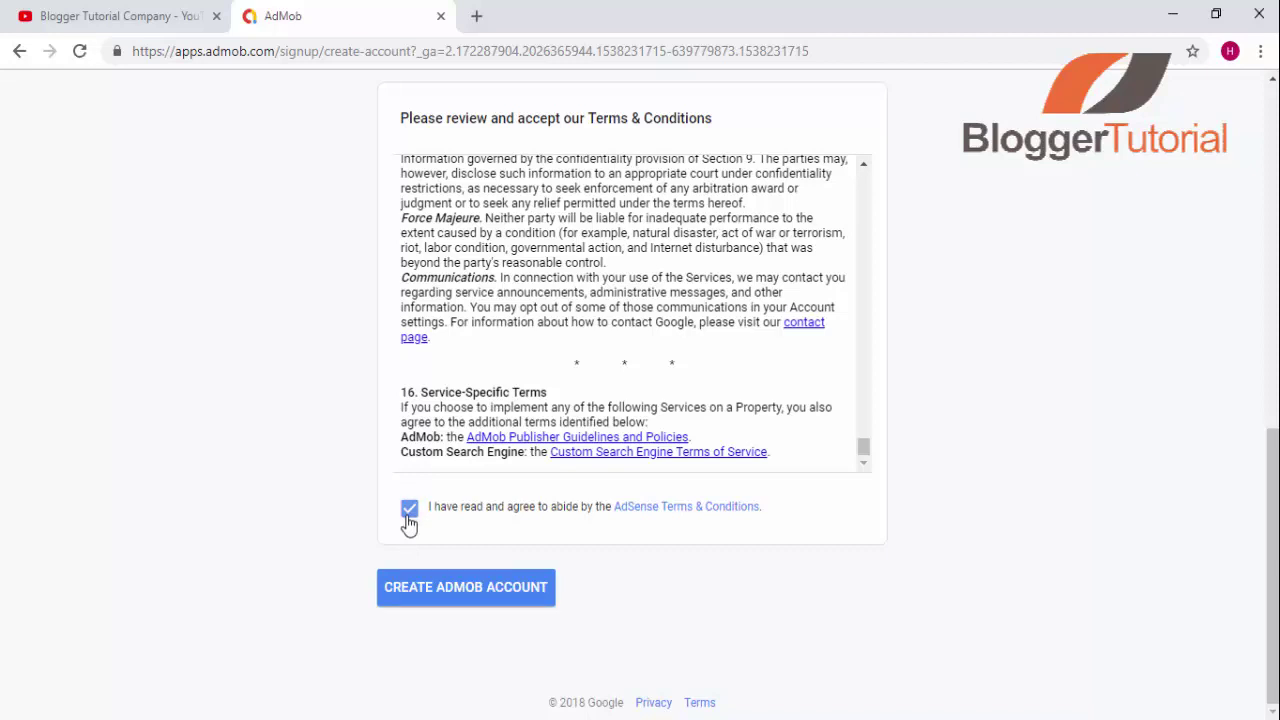
pyautogui.click(427, 592)
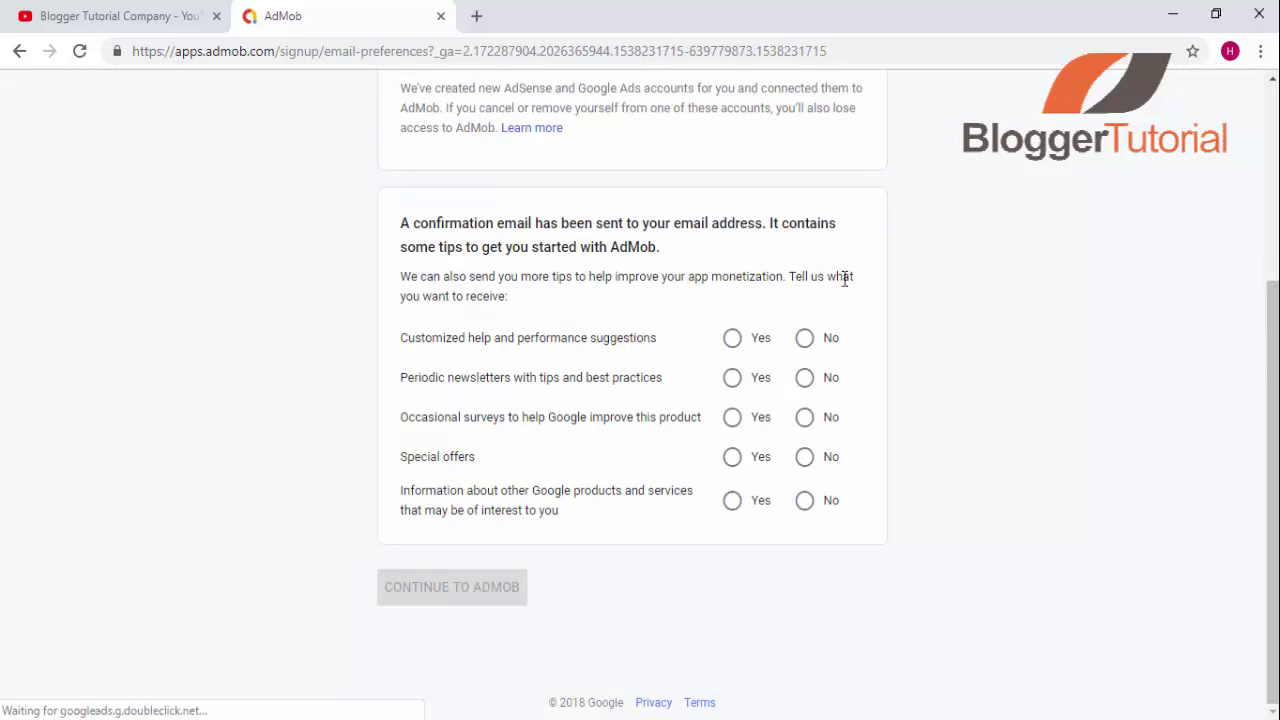
# - Opt in to suggestions, newsletters, surveys, special offers and Google product news, then continue to AdMob
pyautogui.click(736, 345)
pyautogui.click(733, 379)
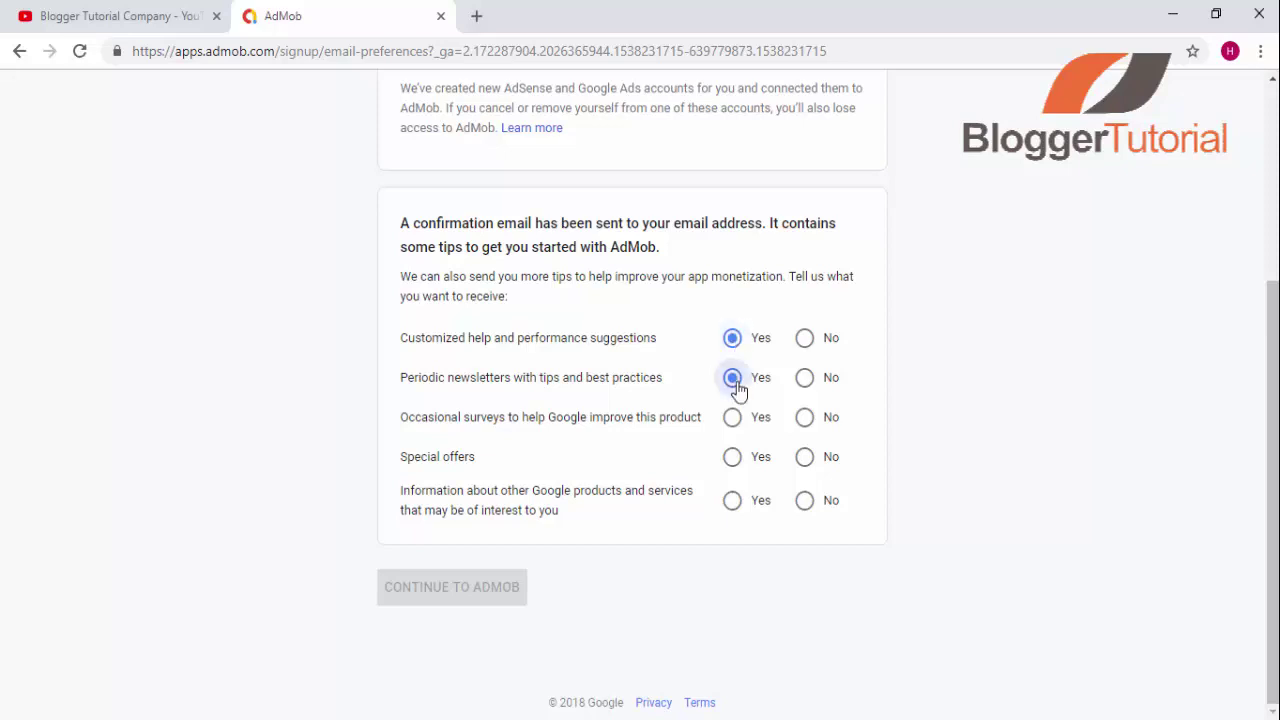
pyautogui.click(733, 418)
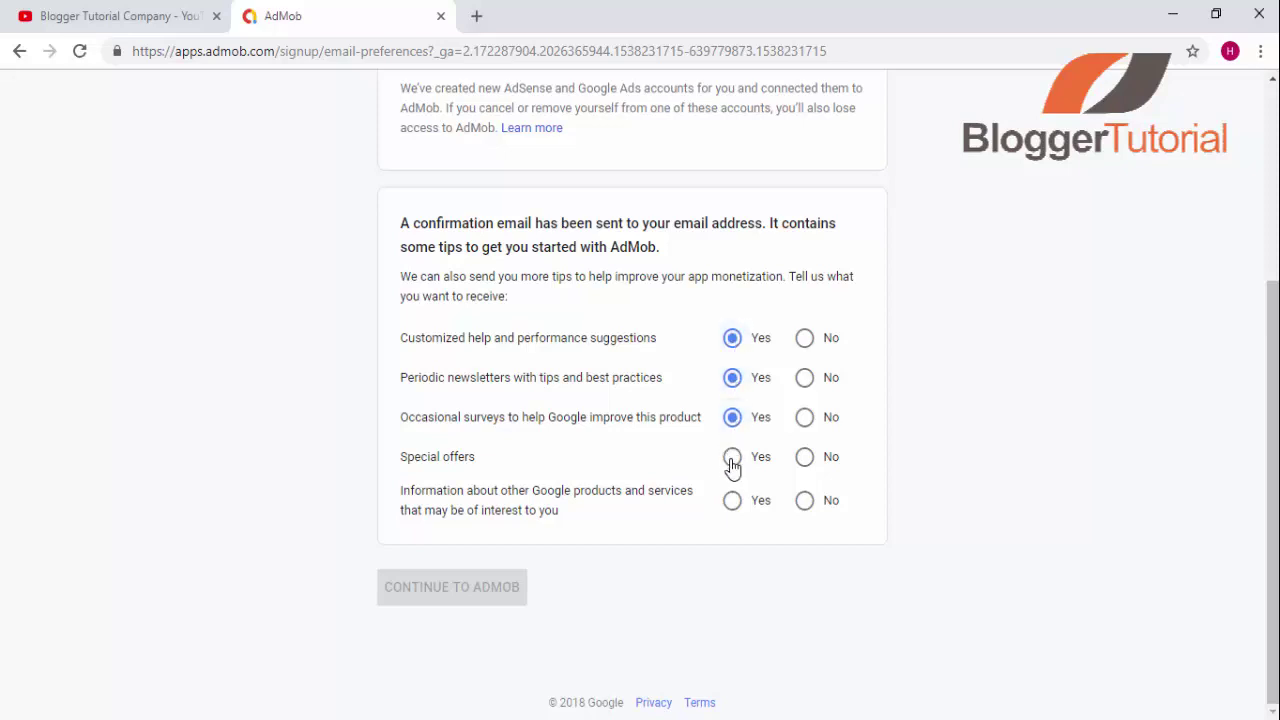
pyautogui.click(733, 462)
pyautogui.click(733, 505)
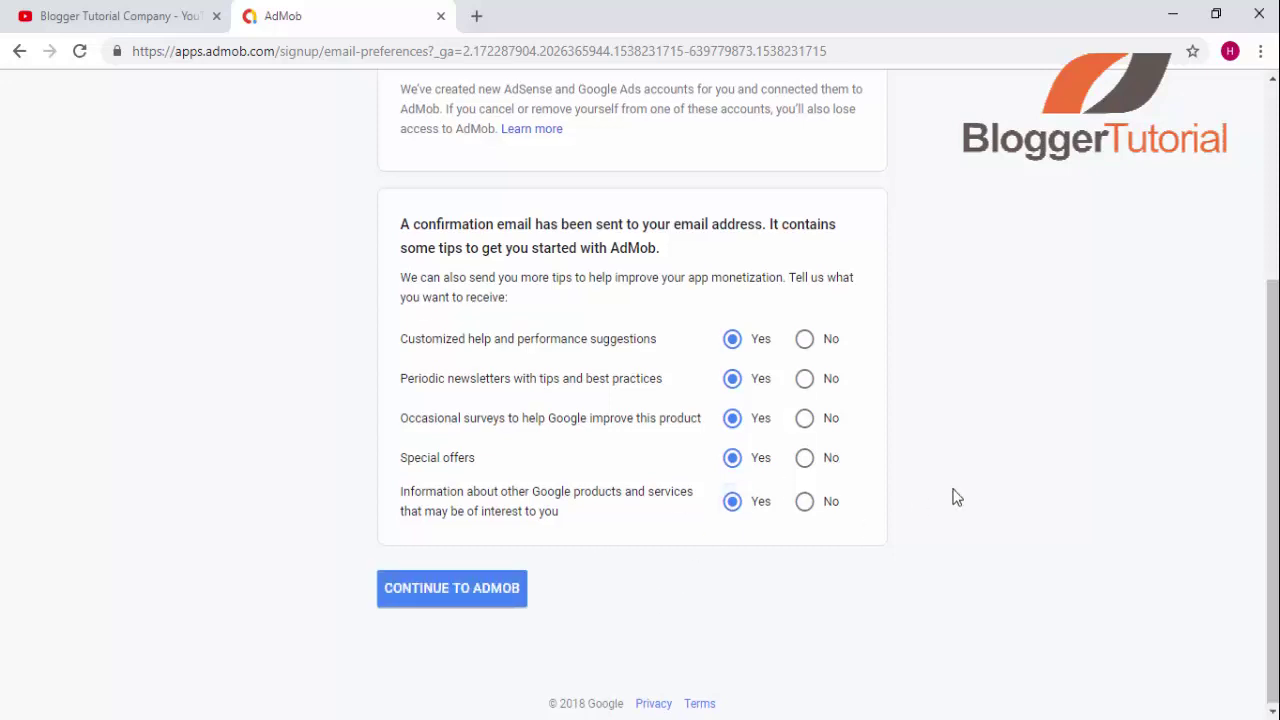
pyautogui.scroll(3, 955, 497)
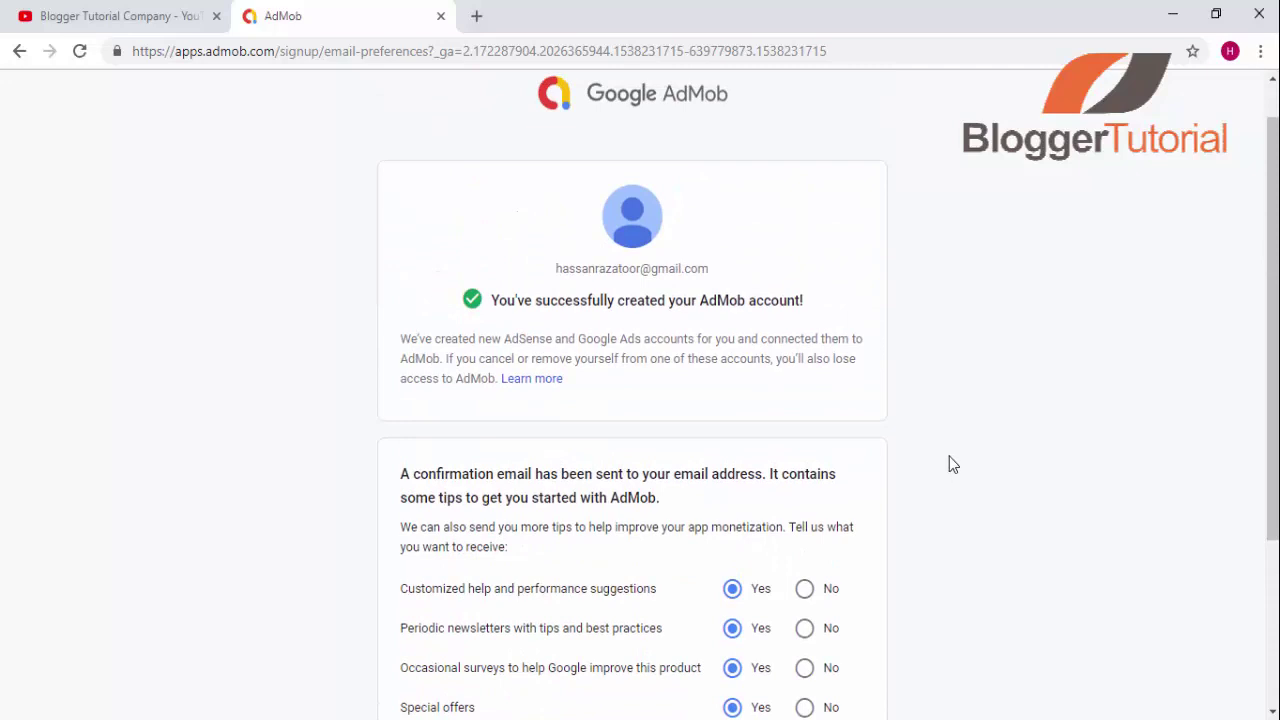
pyautogui.scroll(-1, 953, 465)
pyautogui.scroll(1, 950, 465)
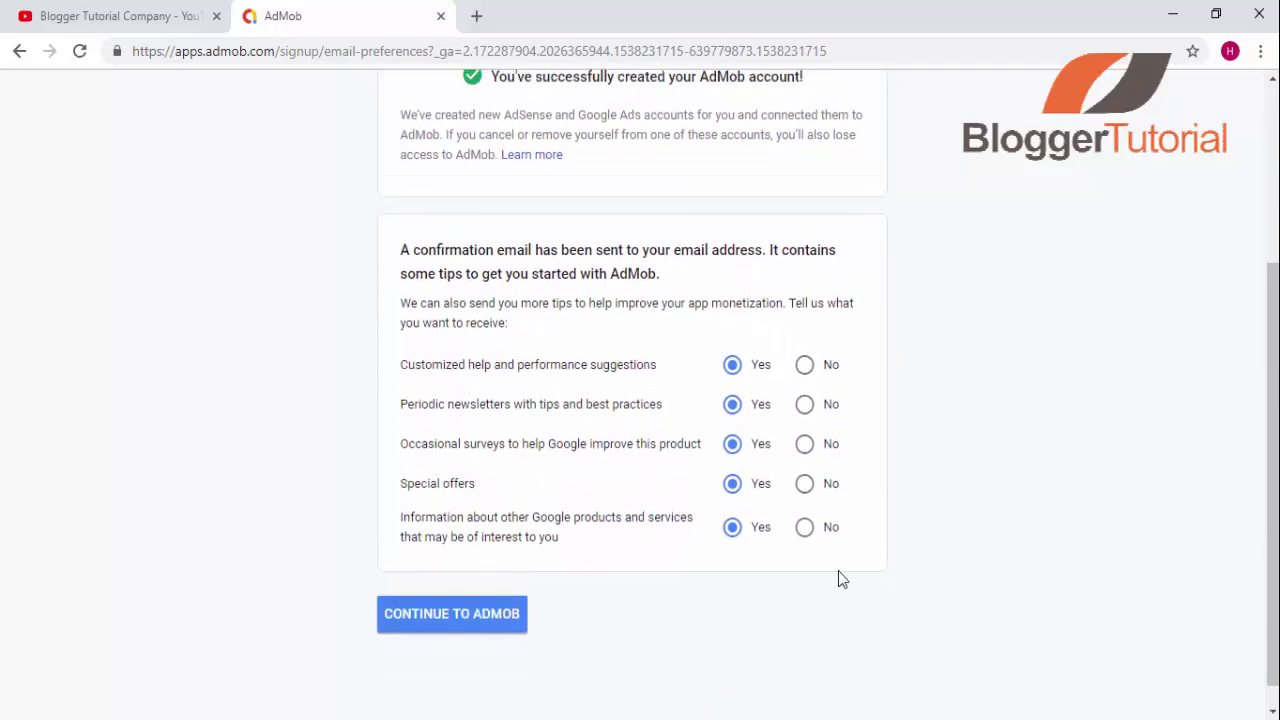
pyautogui.click(453, 614)
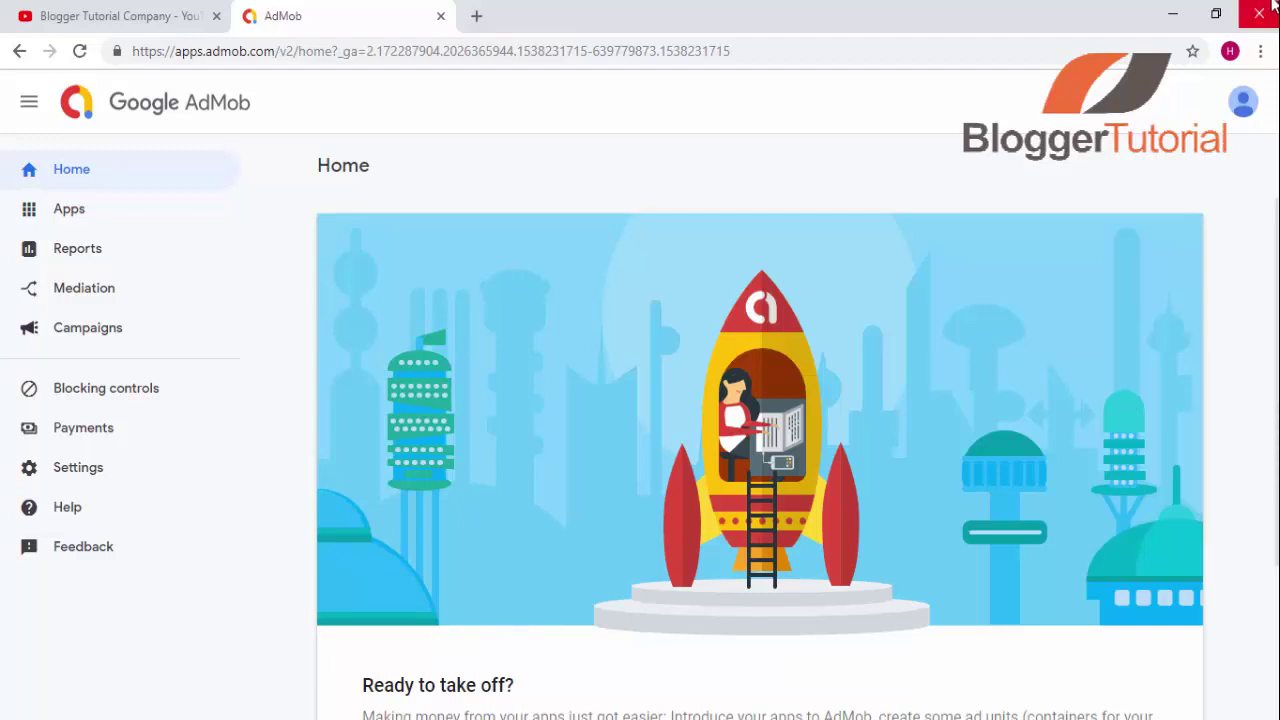
# - Open a new incognito window and go to Google AdSense via the 'adse' address-bar suggestion
pyautogui.click(1261, 51)
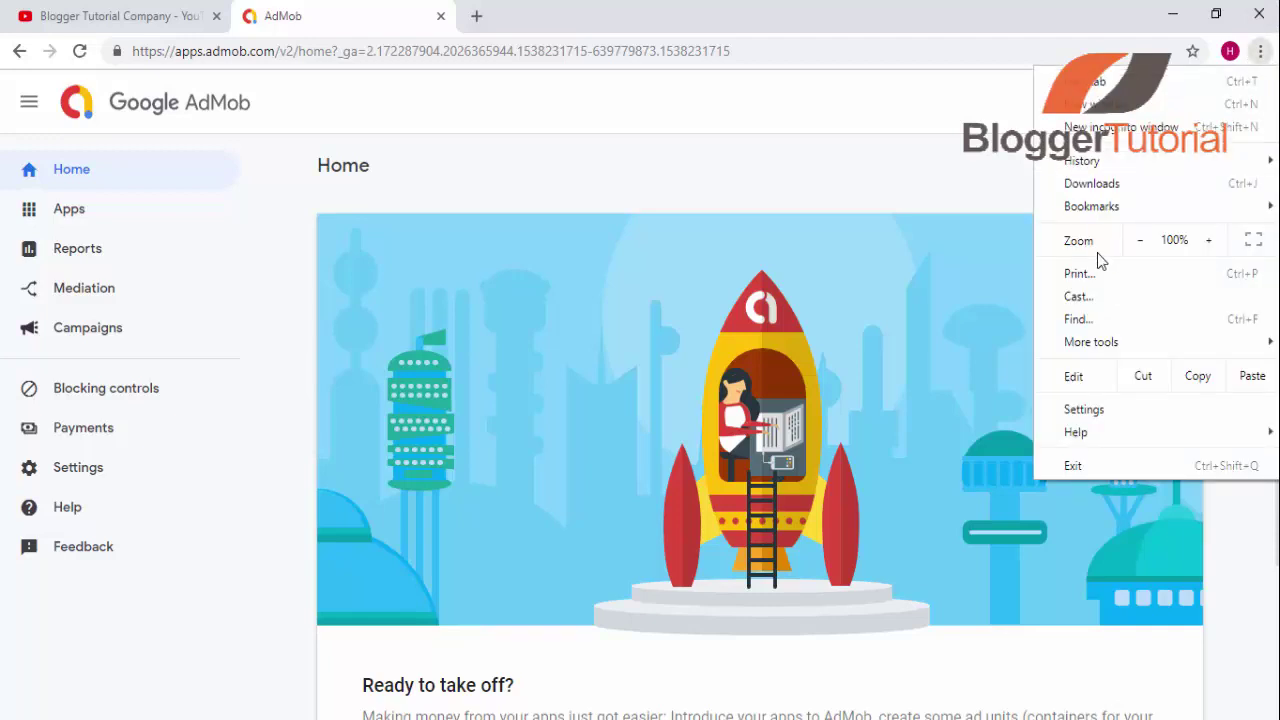
pyautogui.click(1138, 124)
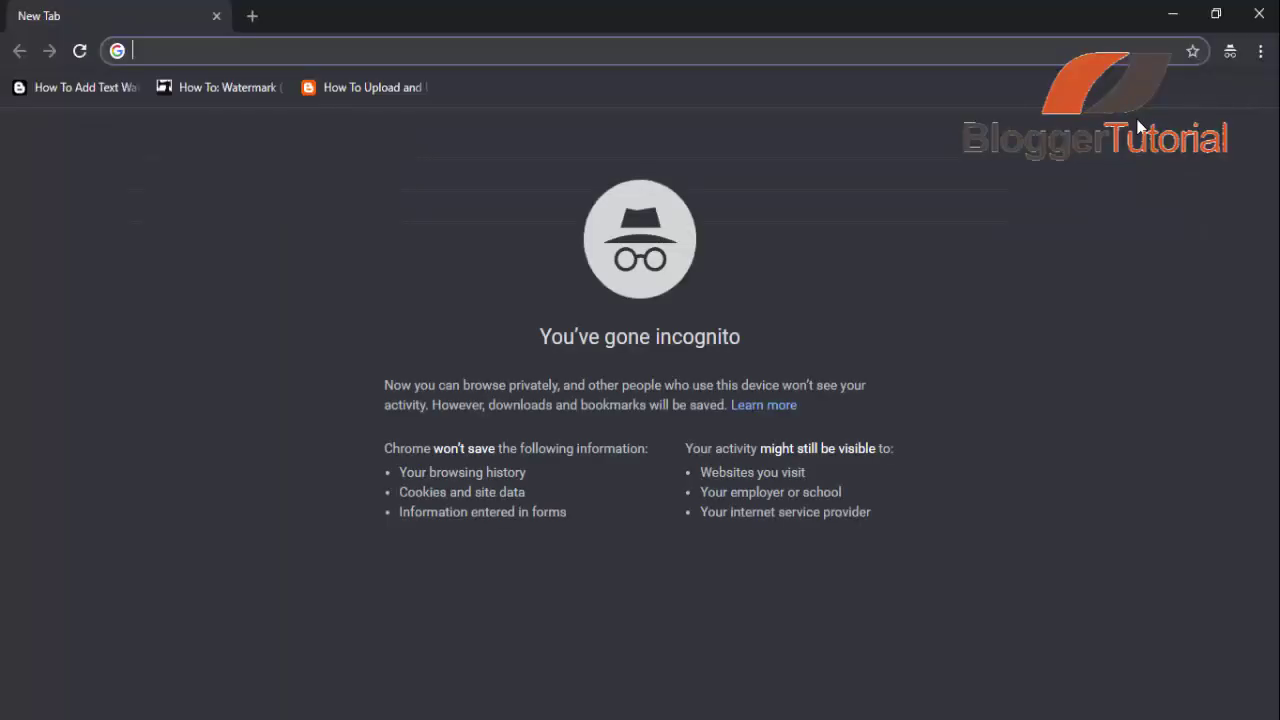
pyautogui.write('adsense')
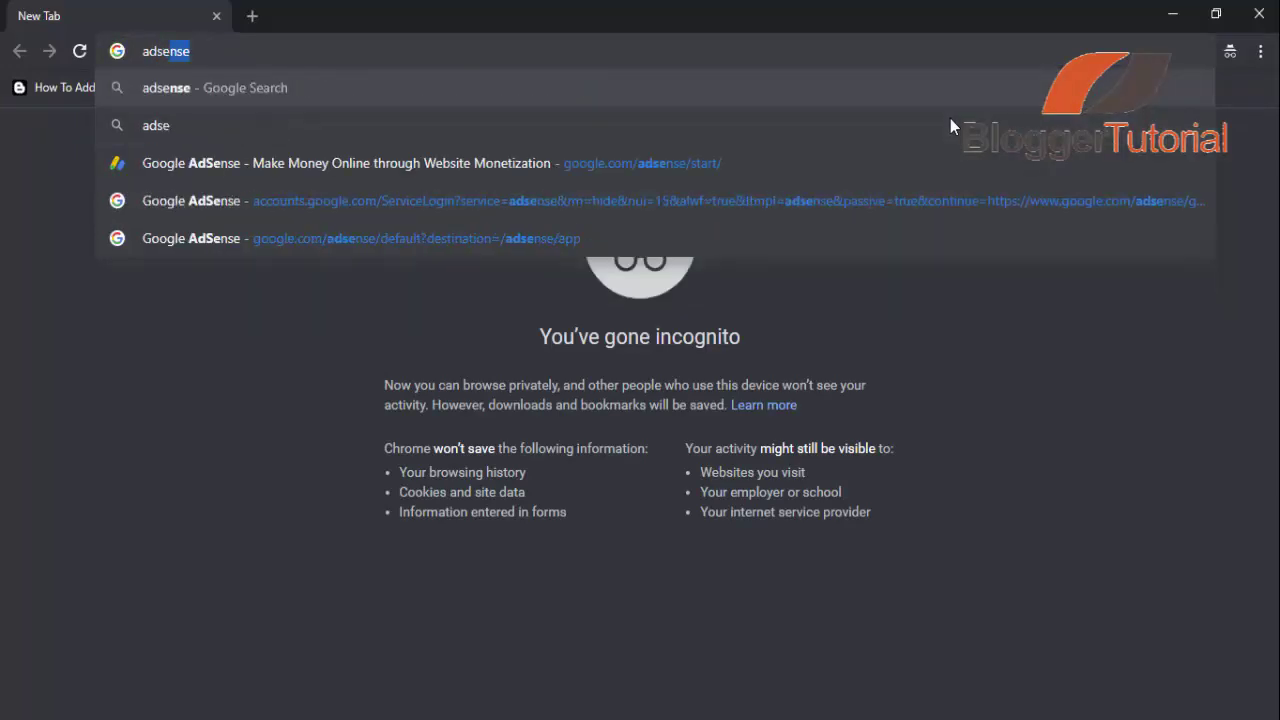
pyautogui.click(867, 162)
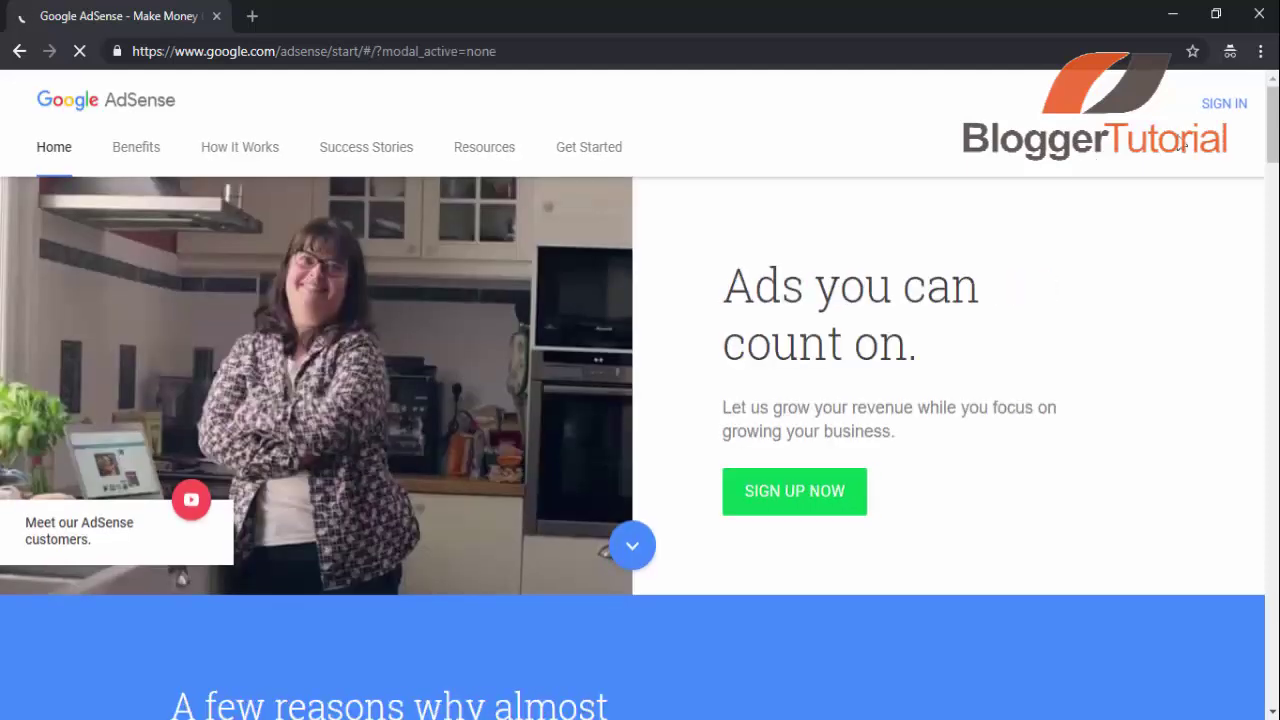
# - Sign in to AdSense with the saved account's email address and password
pyautogui.click(1220, 115)
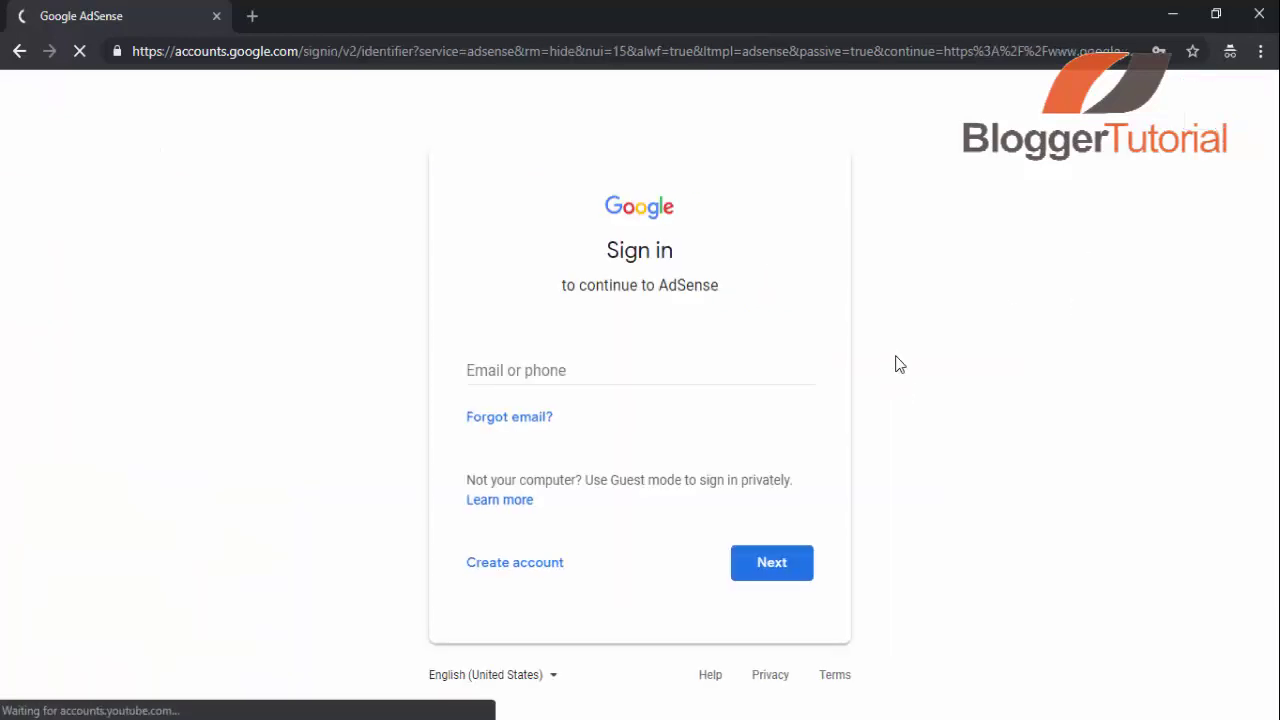
pyautogui.click(698, 374)
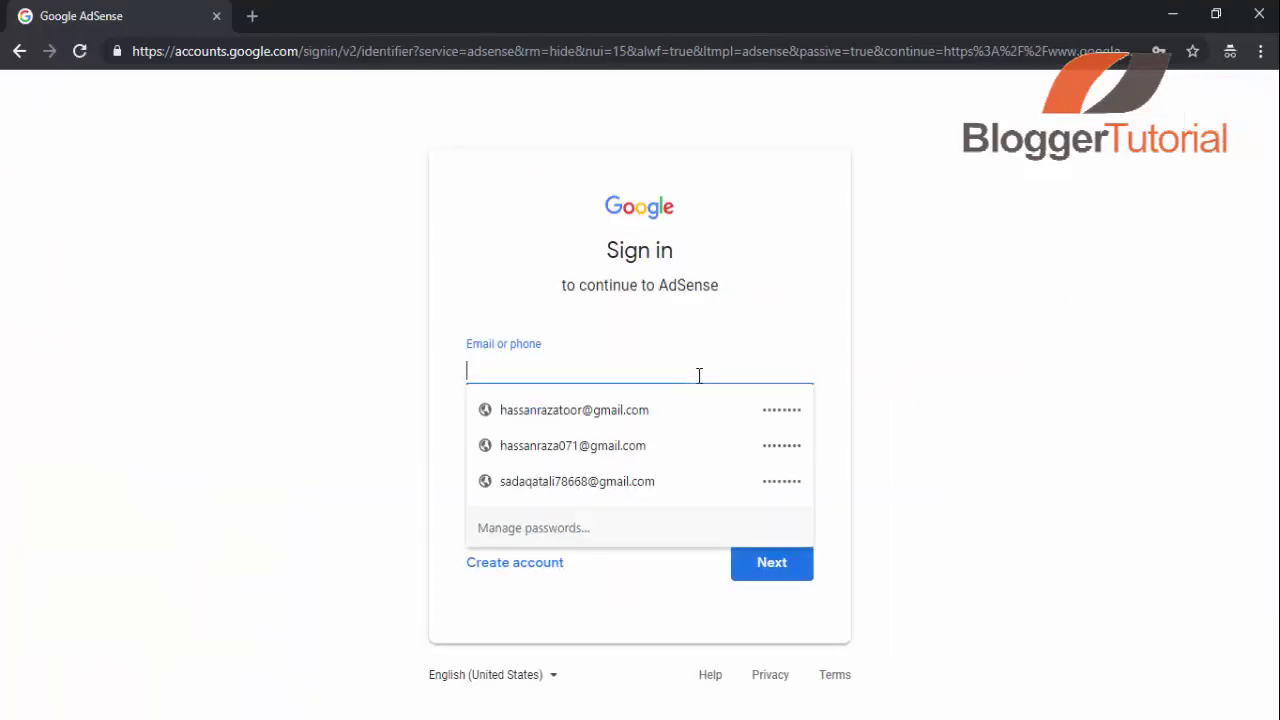
pyautogui.click(646, 425)
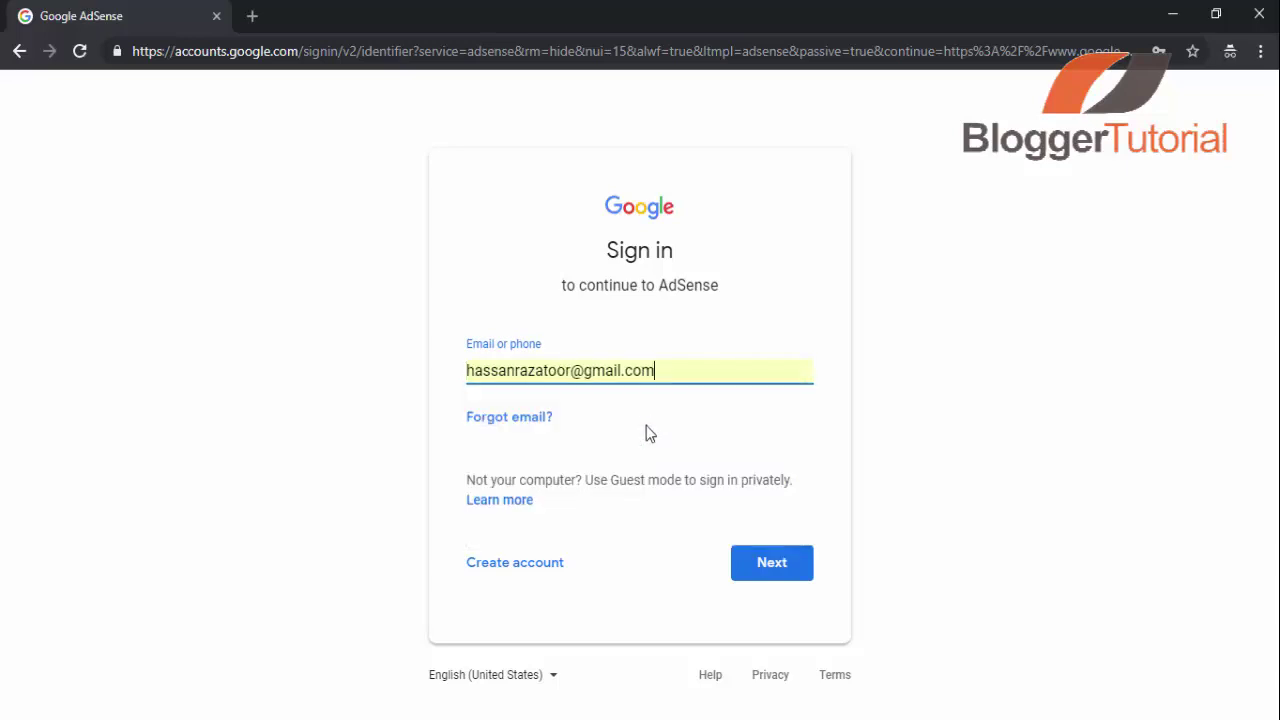
pyautogui.click(740, 565)
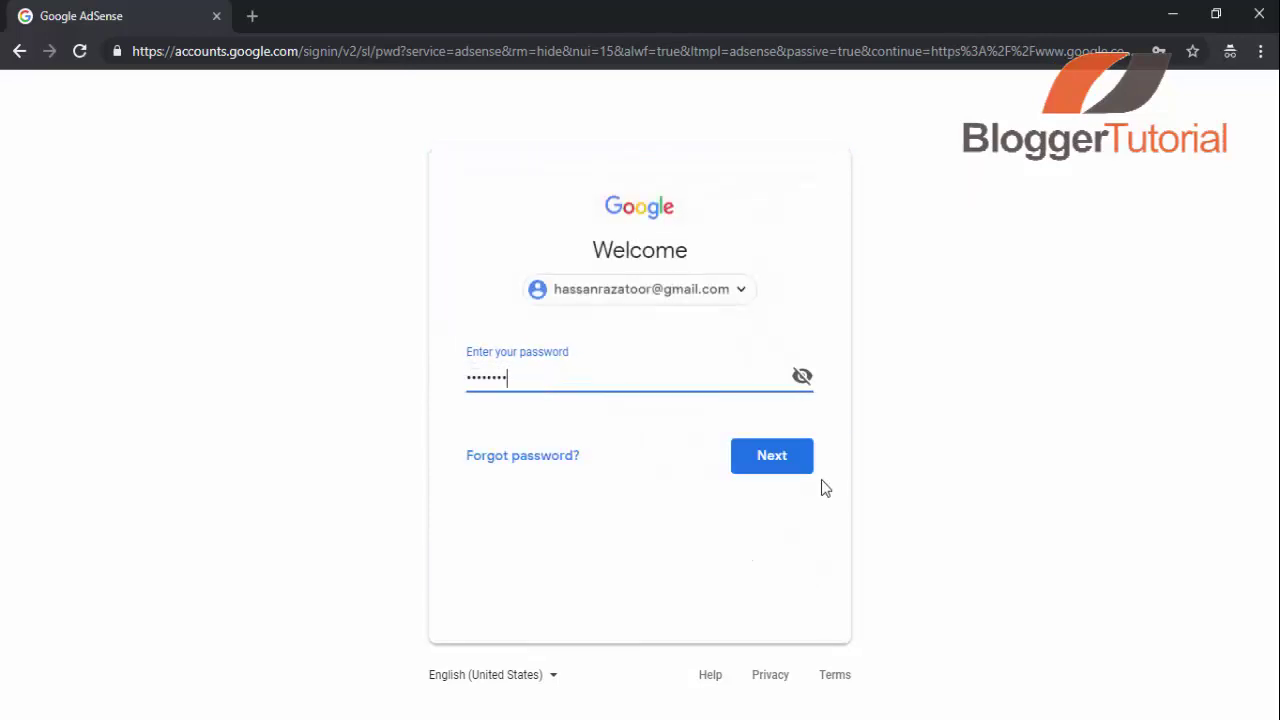
pyautogui.click(797, 474)
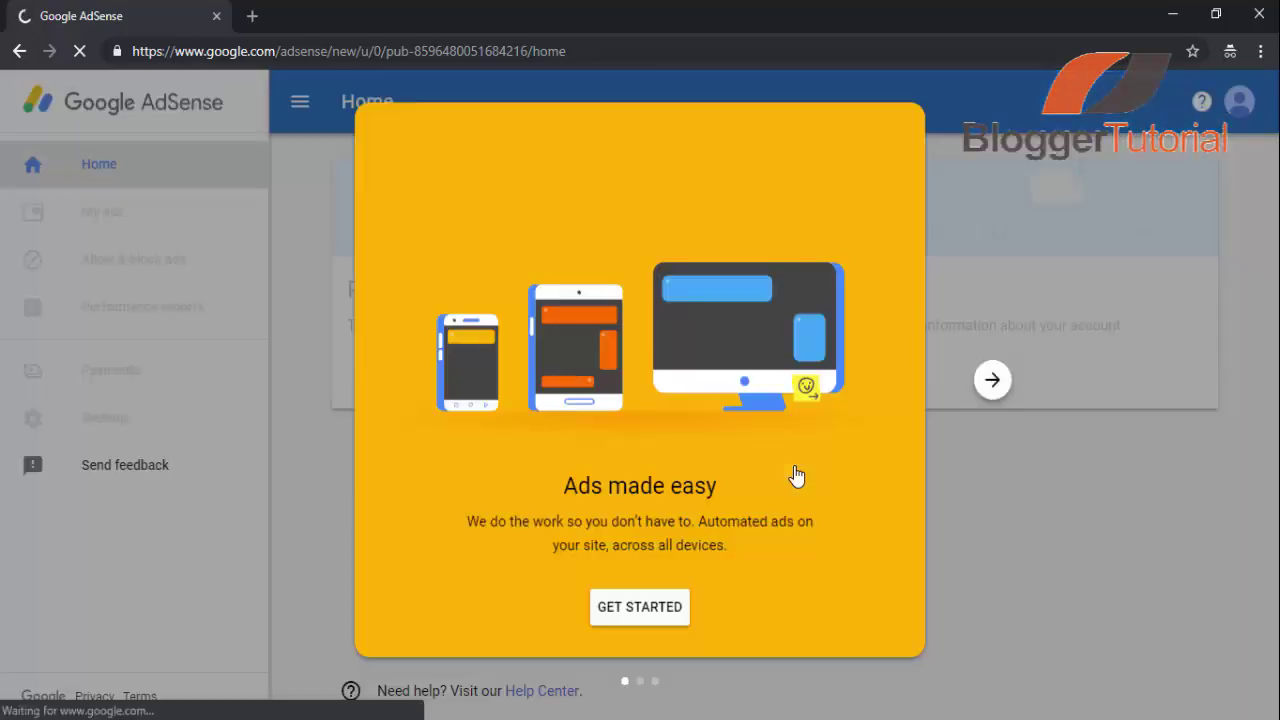
# - Skip through the AdSense welcome carousel slides and choose GET STARTED
pyautogui.click(662, 614)
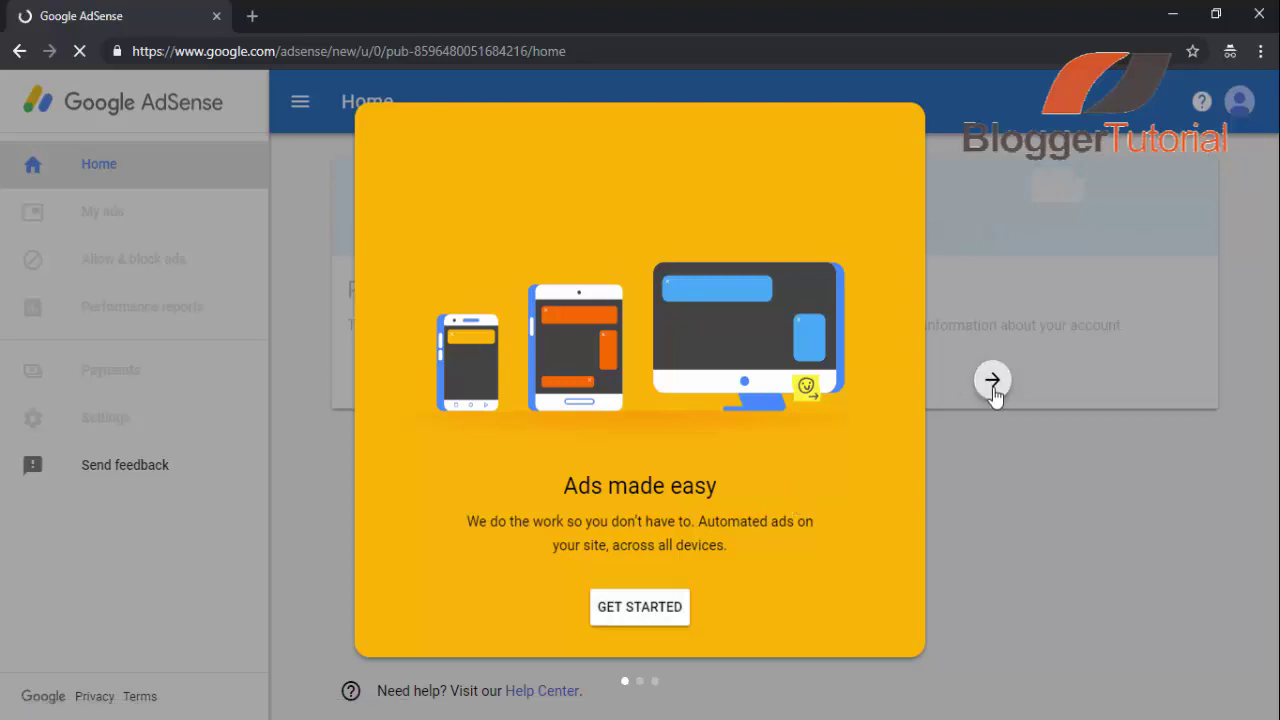
pyautogui.click(993, 388)
pyautogui.click(993, 386)
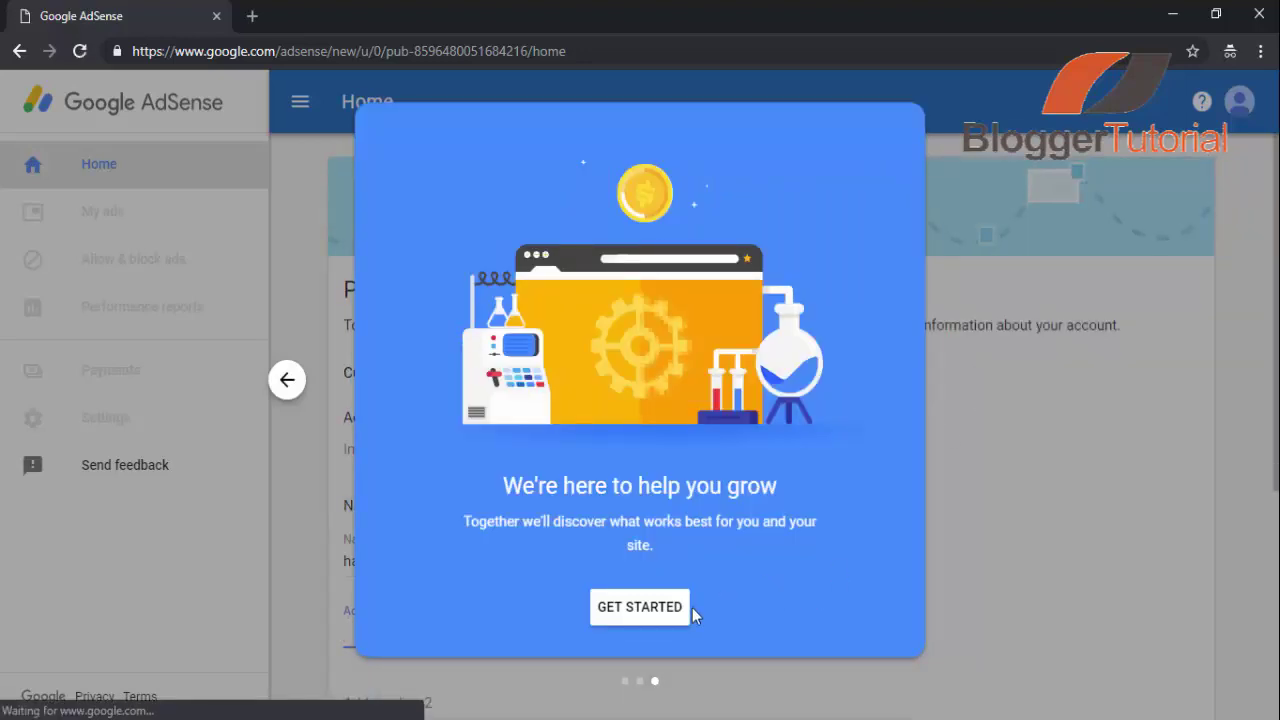
pyautogui.click(642, 623)
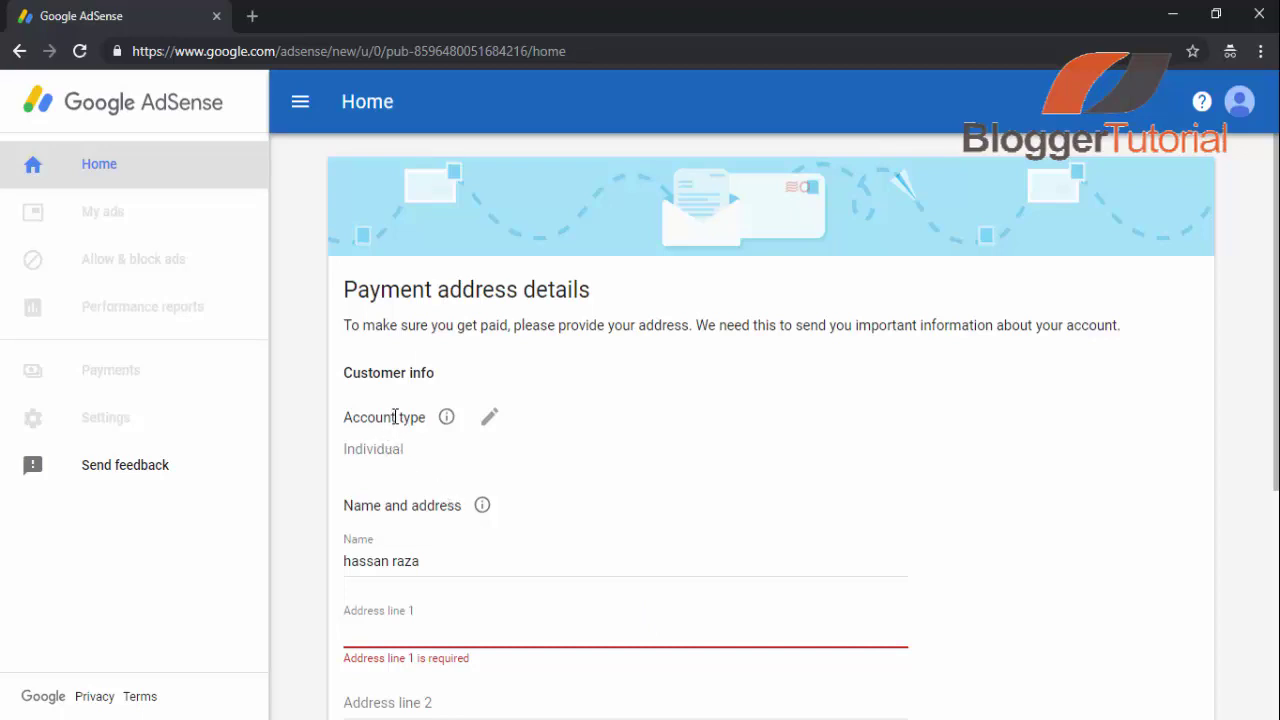
# - Confirm Individual as the account type and start typing the street address in Address line 1
pyautogui.click(385, 449)
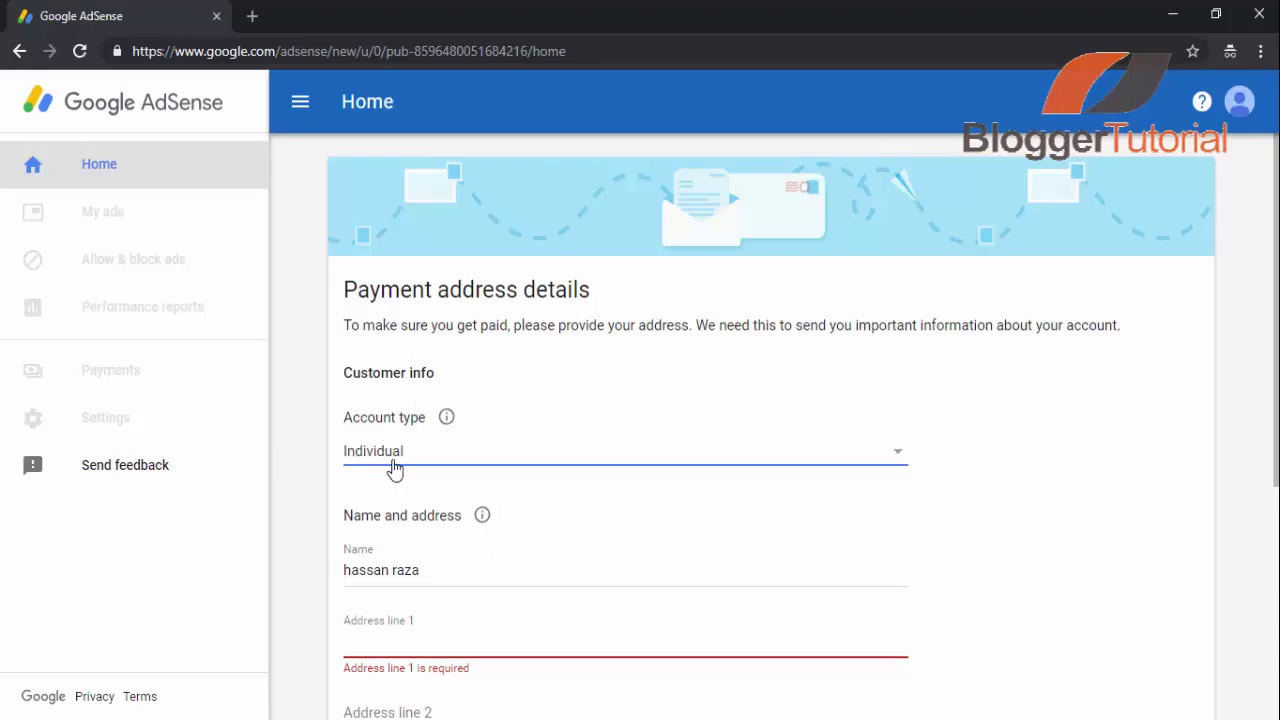
pyautogui.click(396, 470)
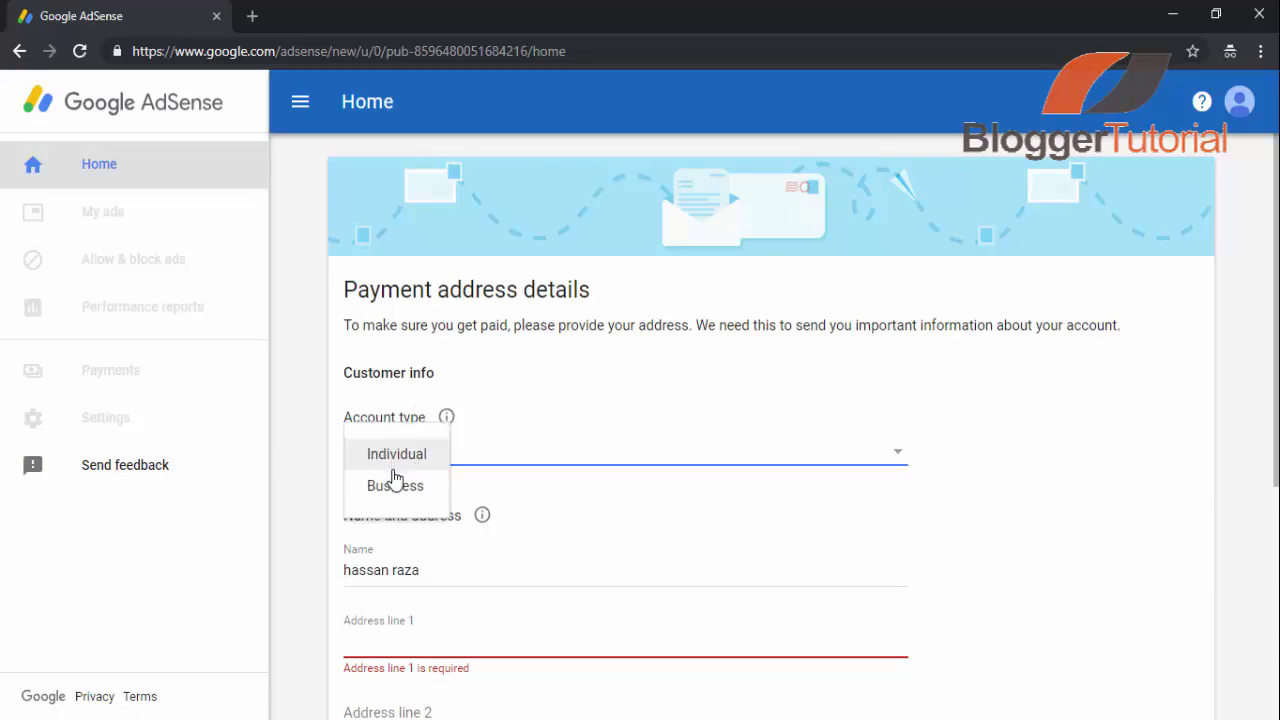
pyautogui.click(391, 463)
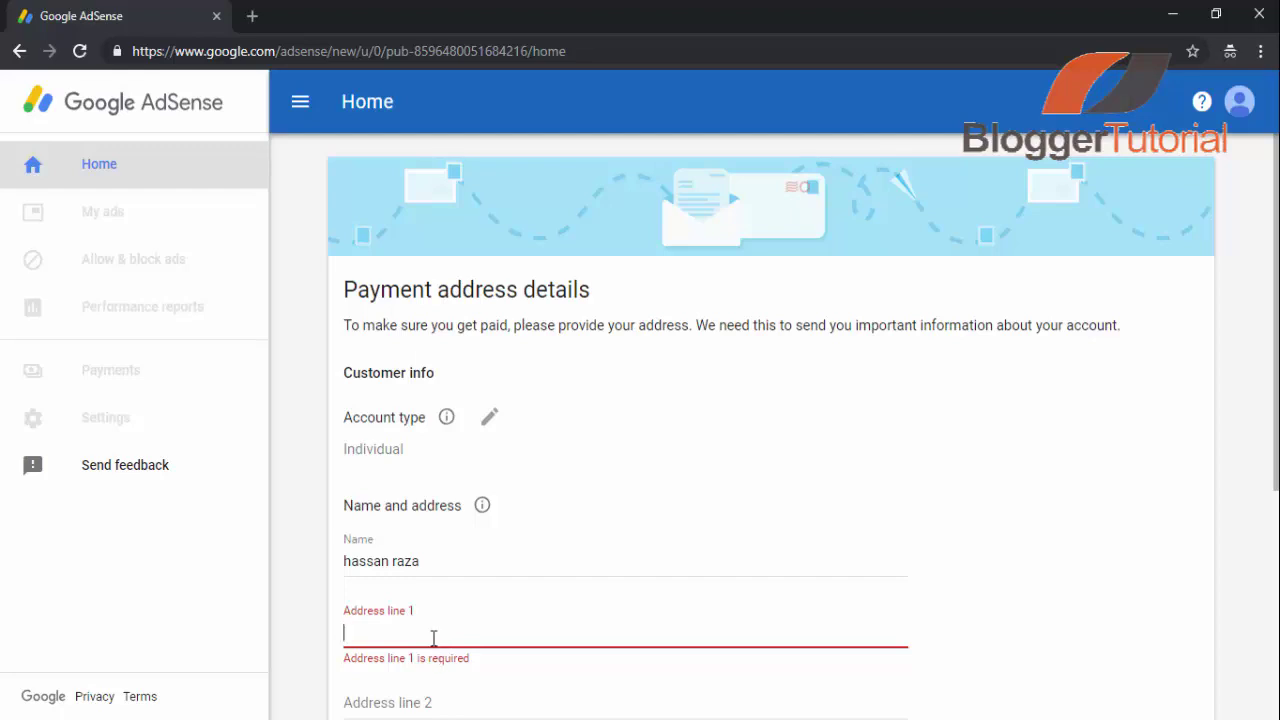
pyautogui.write('hou')
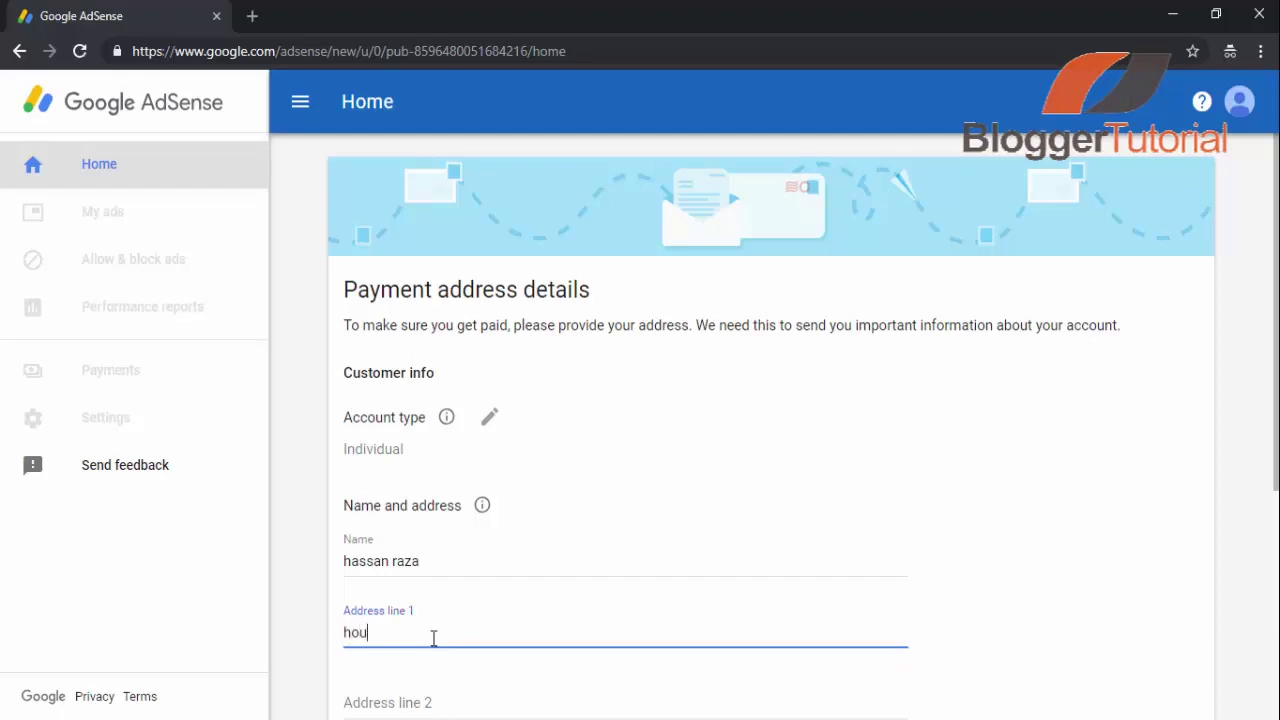
pyautogui.write('se')
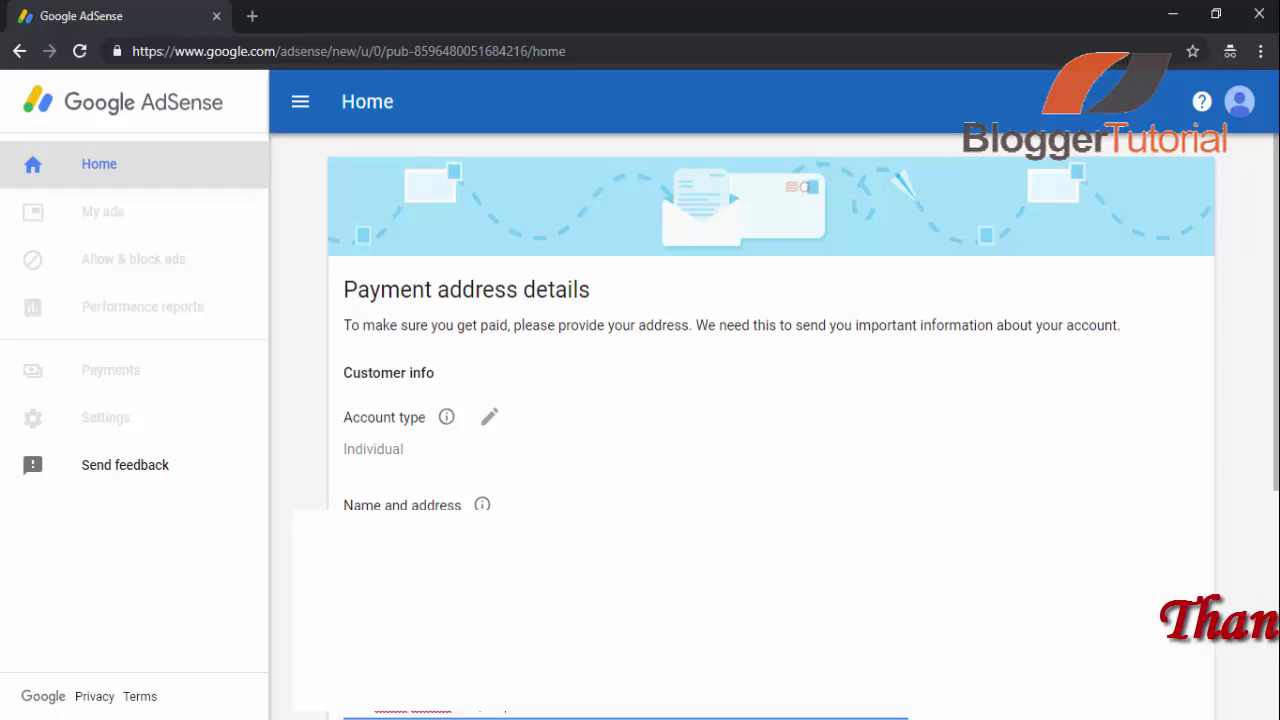
# - Enter the city, postal code and phone number, then submit the payment address details
pyautogui.scroll(-3, 429, 634)
pyautogui.press('Tab')
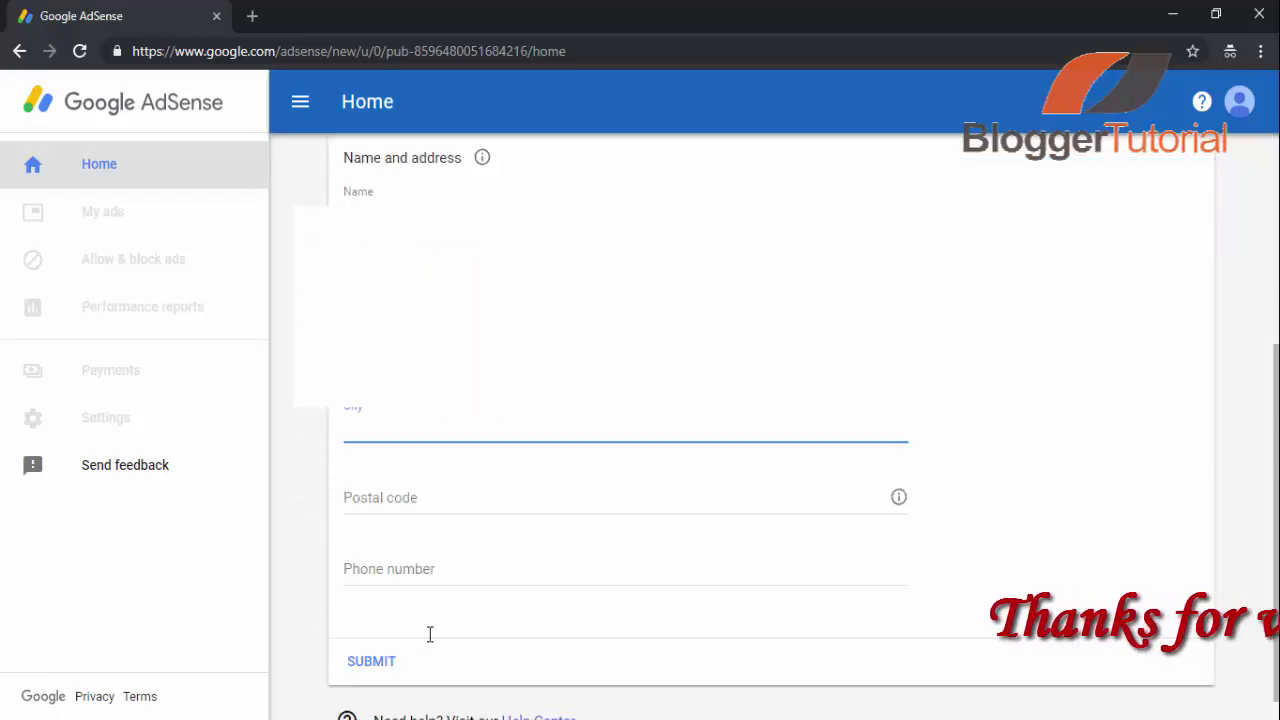
pyautogui.write('R')
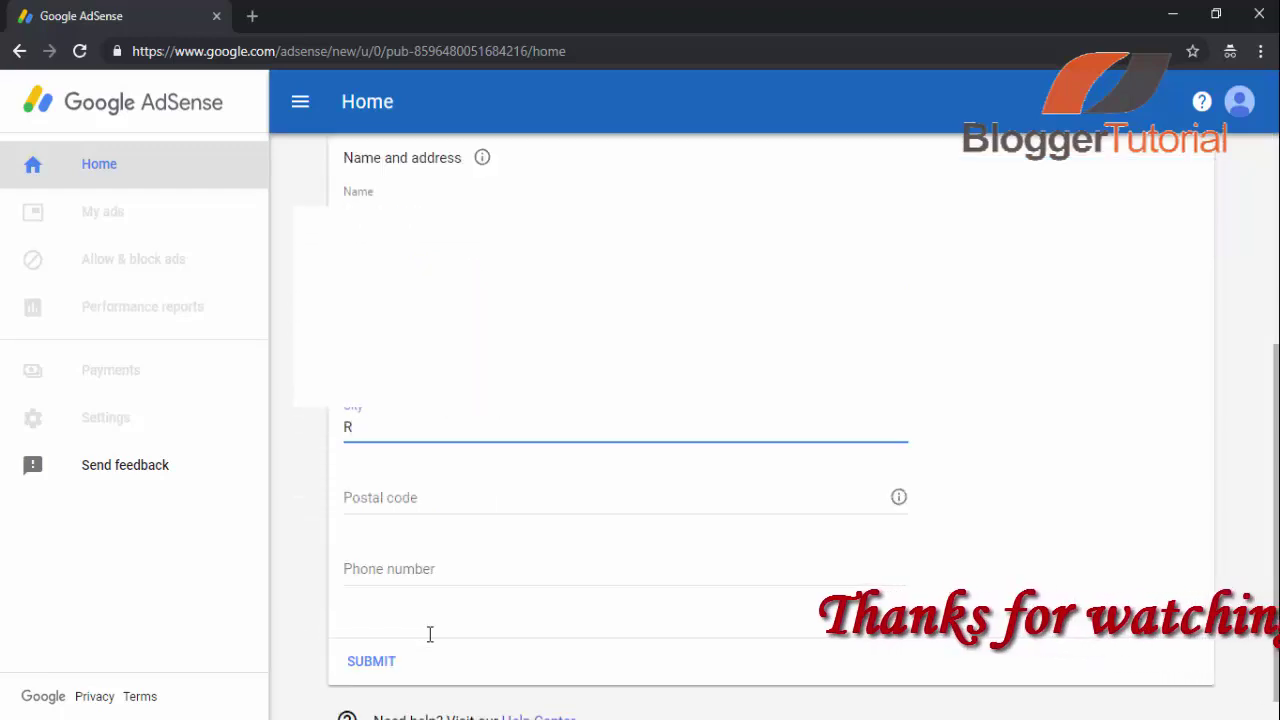
pyautogui.write('aiwind')
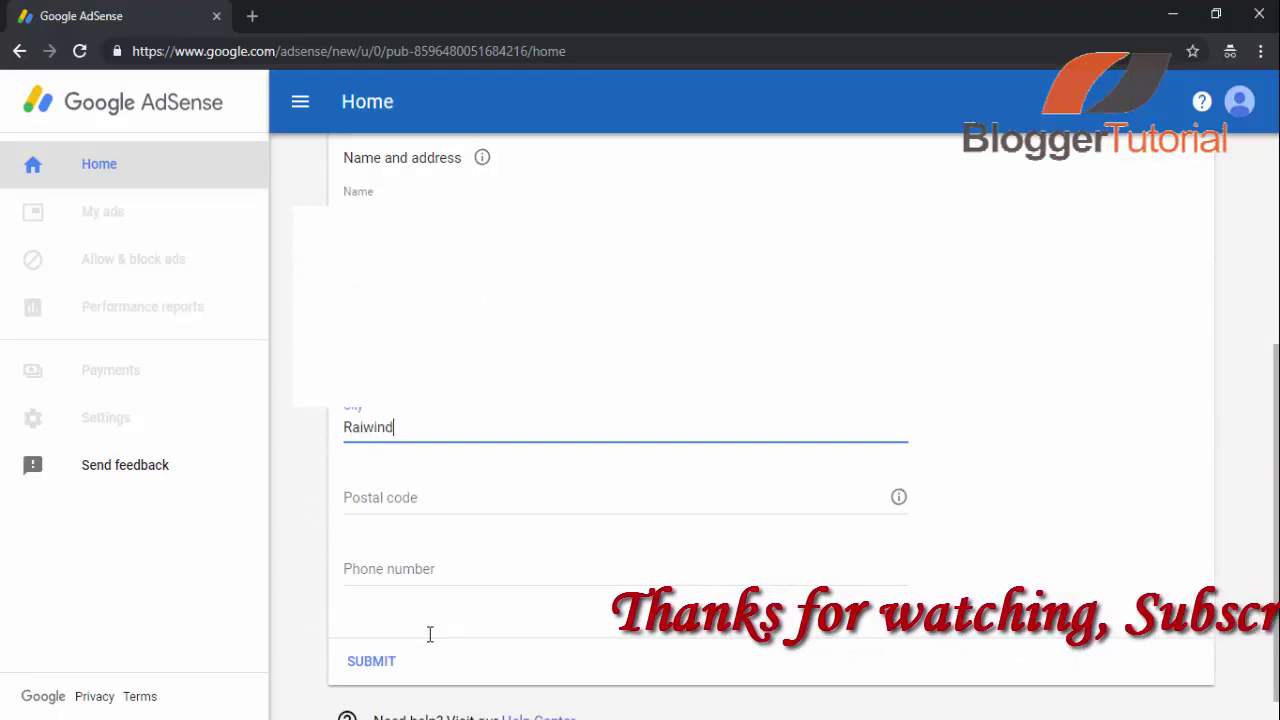
pyautogui.press('Tab')
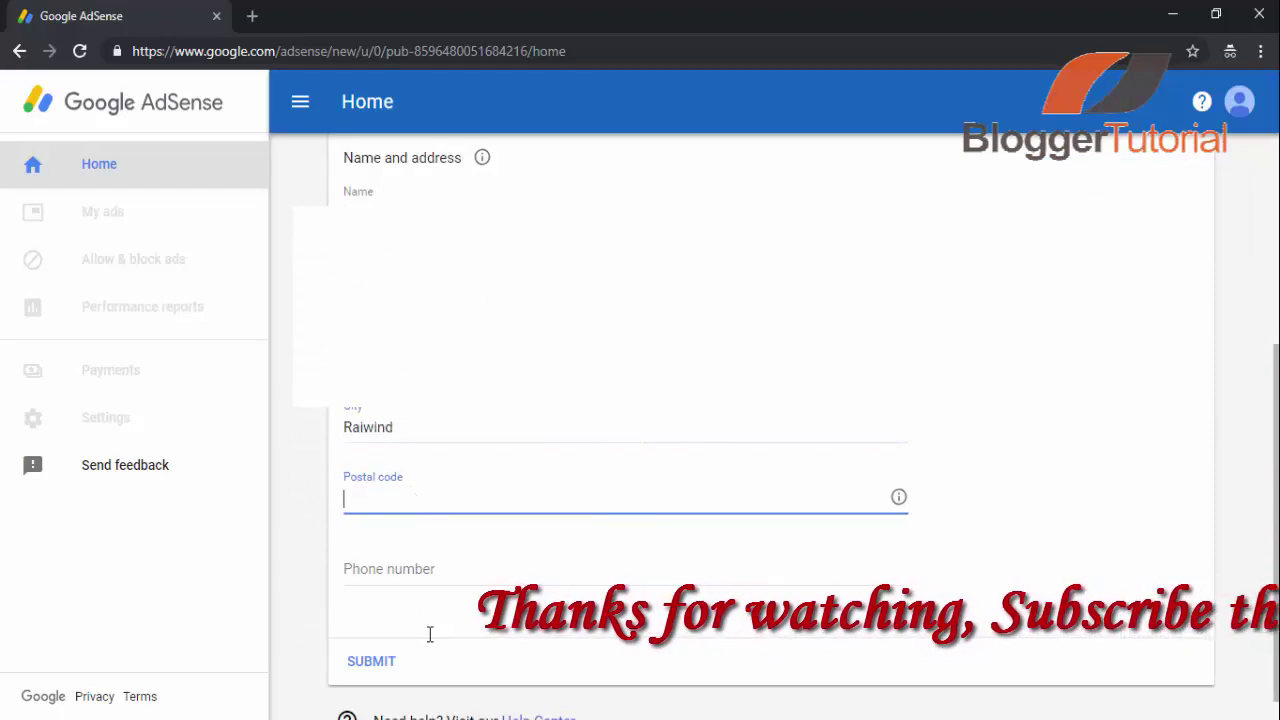
pyautogui.write('4600')
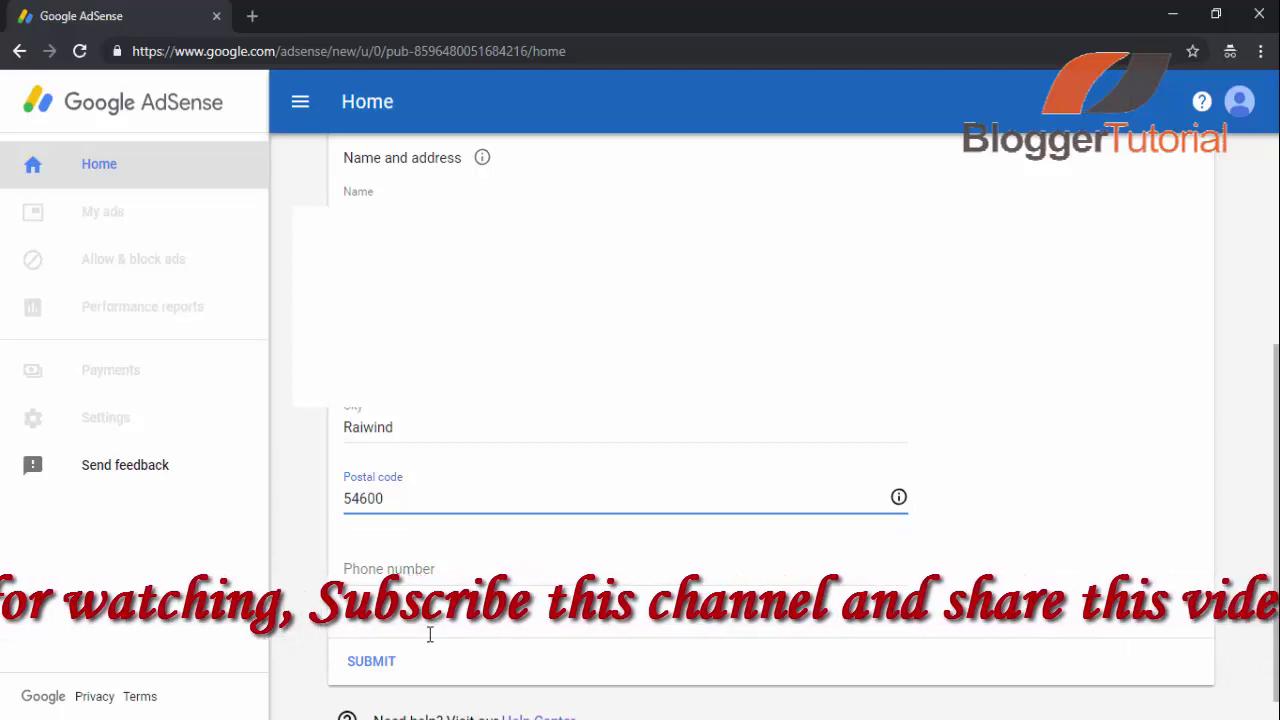
pyautogui.press('Tab')
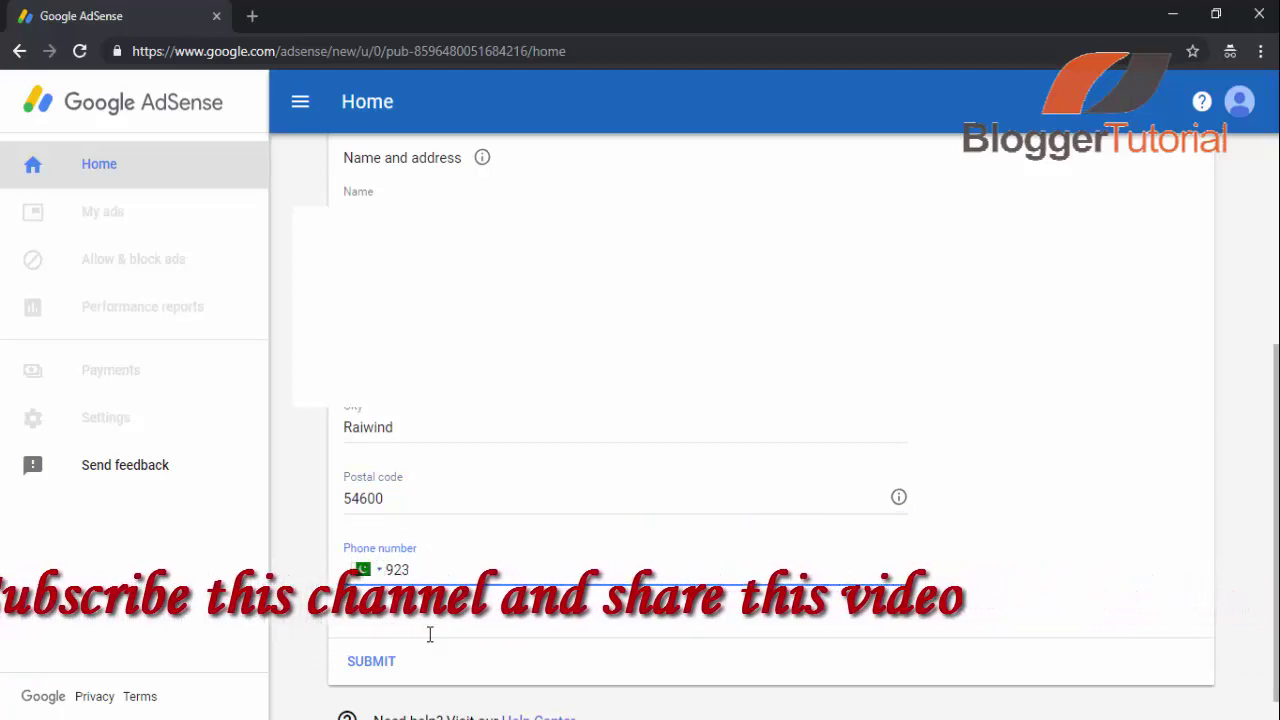
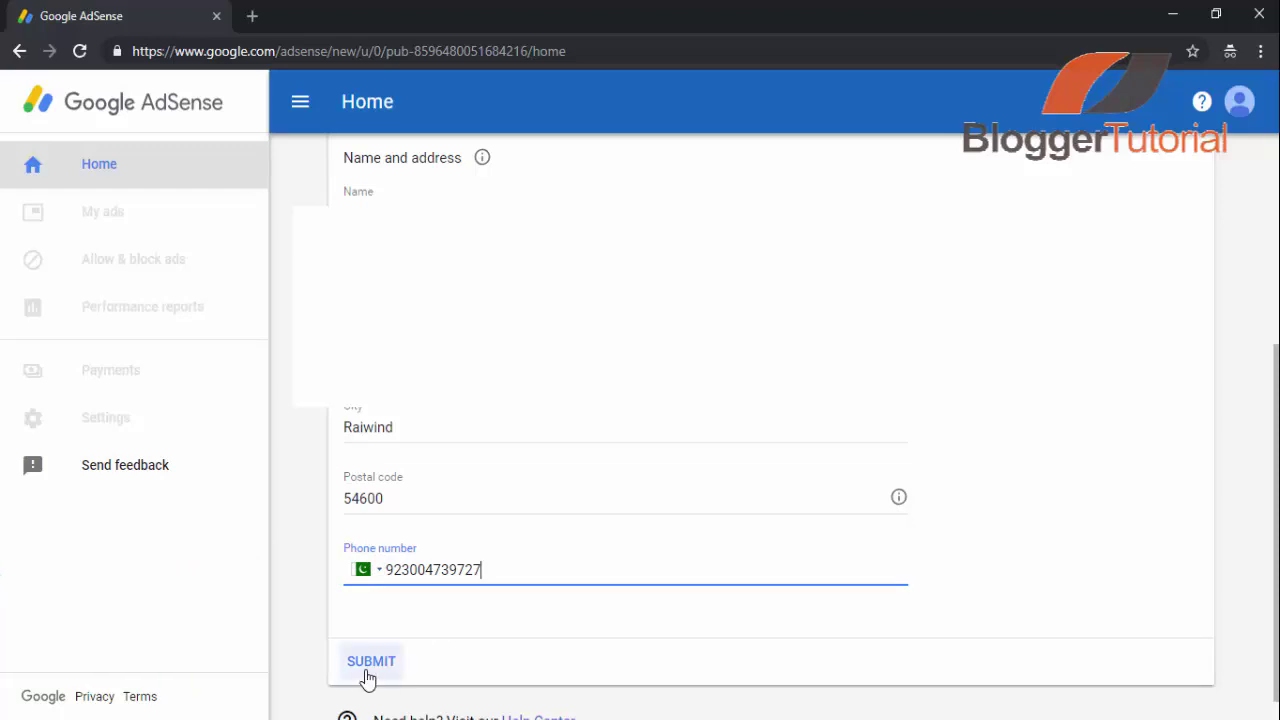
pyautogui.click(367, 675)
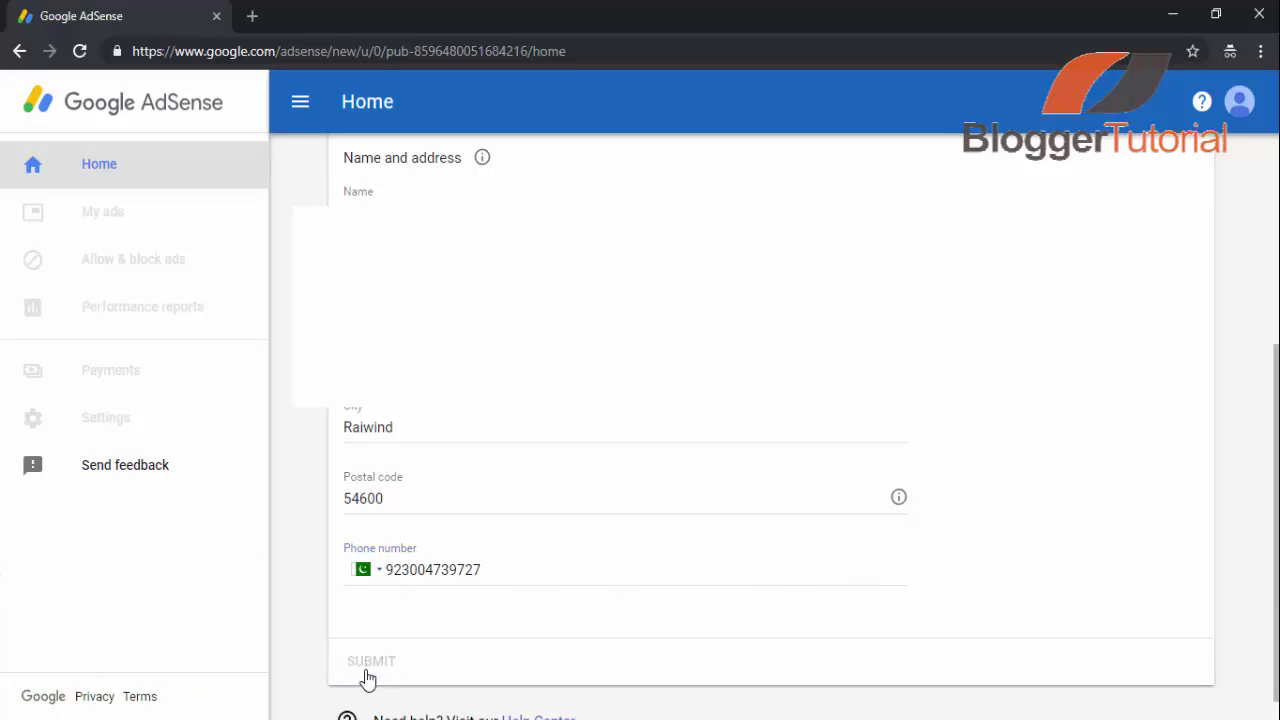